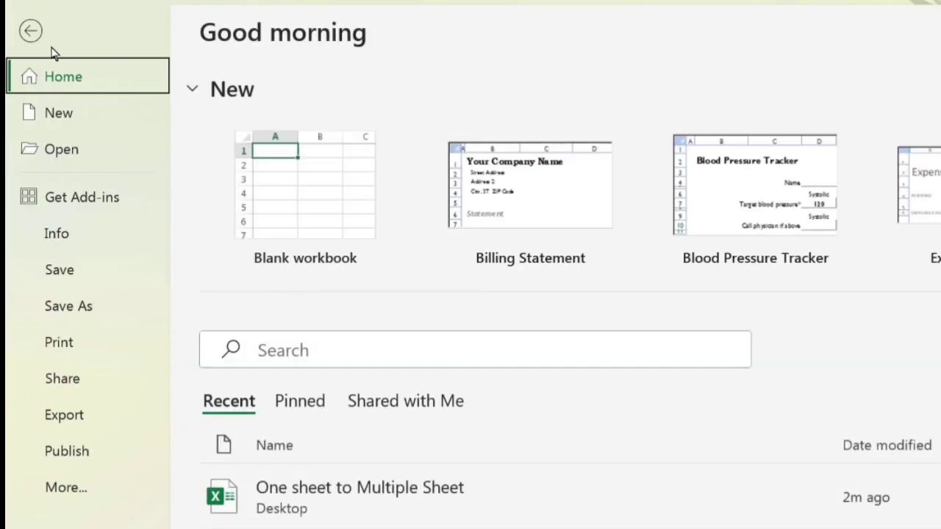
Step: Open the print preview of the Master sheet and examine how the report's columns split across pages 1 to 13
click(62, 341)
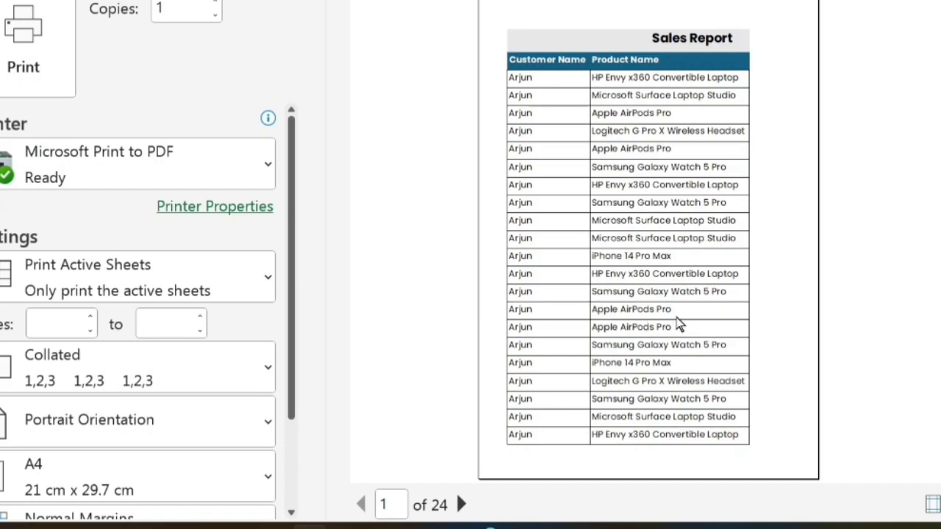
click(462, 505)
click(461, 505)
click(461, 504)
click(462, 504)
click(461, 504)
click(461, 504)
click(462, 504)
click(462, 504)
click(461, 505)
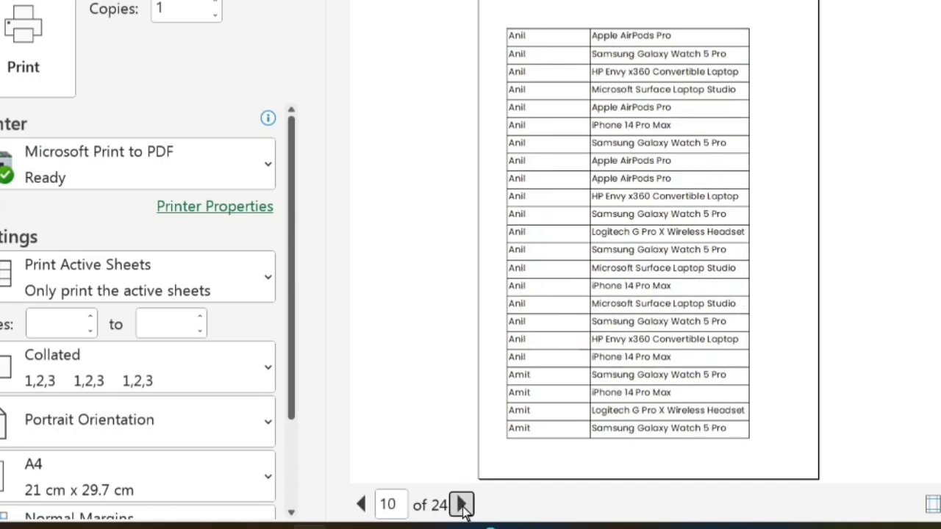
click(461, 504)
click(461, 505)
click(461, 504)
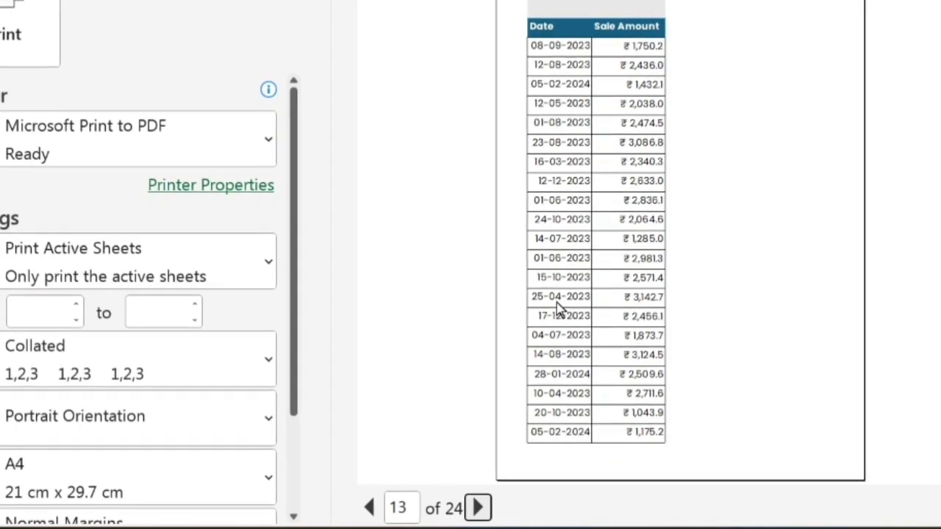
Step: Show the margin guides on page 12 of the print preview, enlarge the preview and return to the worksheet
click(372, 508)
click(937, 509)
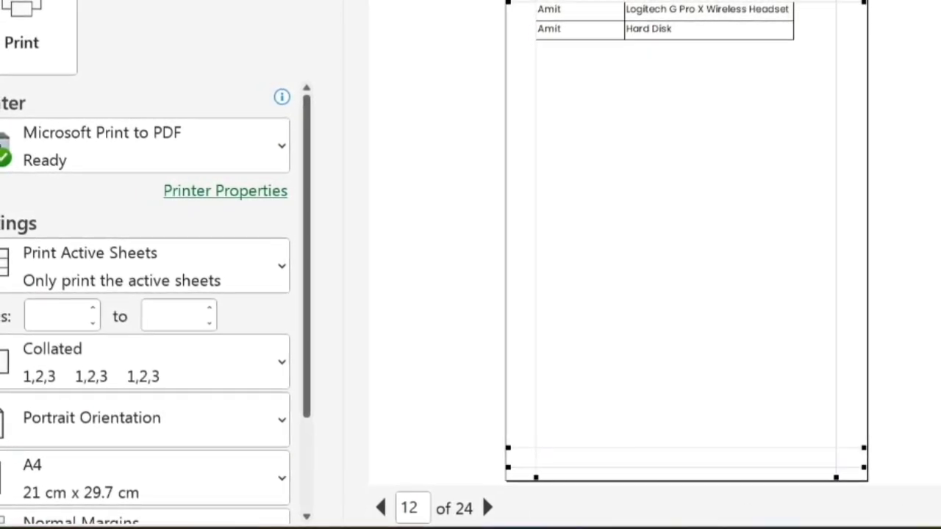
click(940, 509)
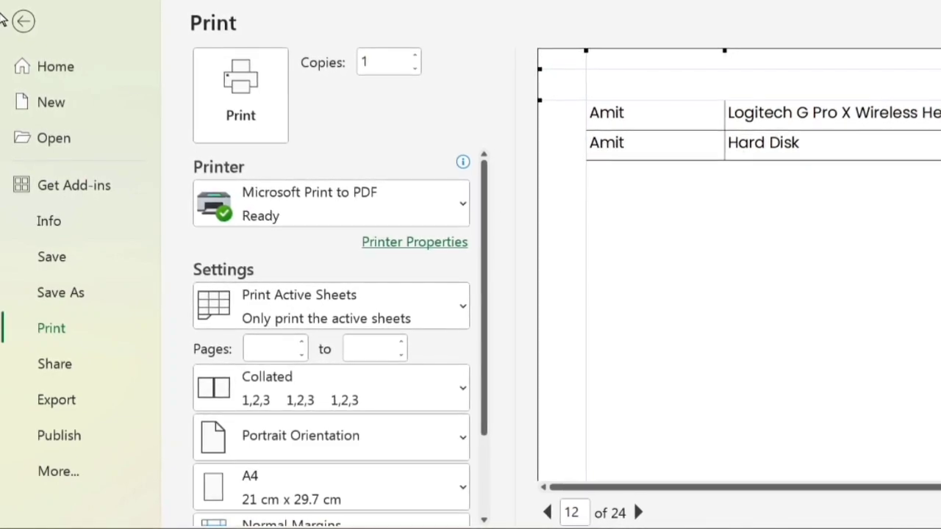
click(22, 20)
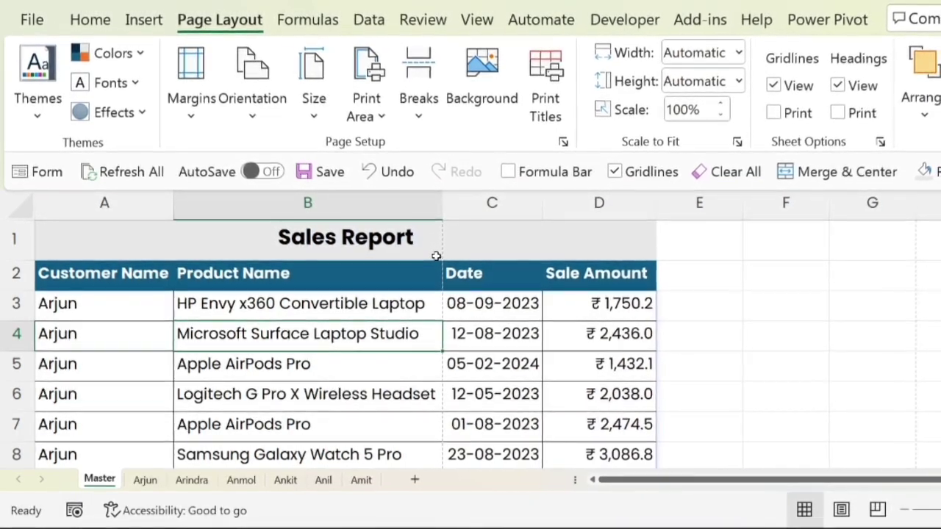
Step: Examine the first page of the report in the print preview with its margin guides and return to the worksheet
key(ctrl+p)
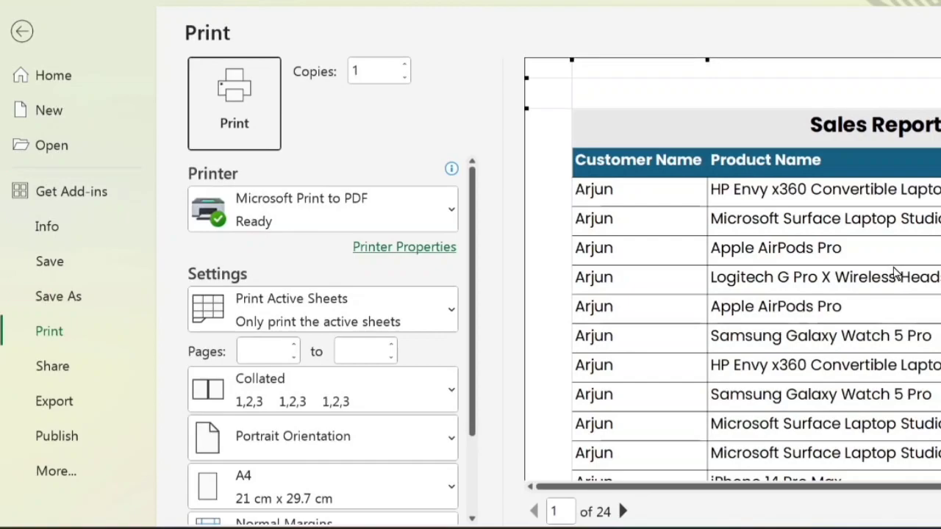
scroll(890, 270, down, 5)
scroll(886, 273, up, 5)
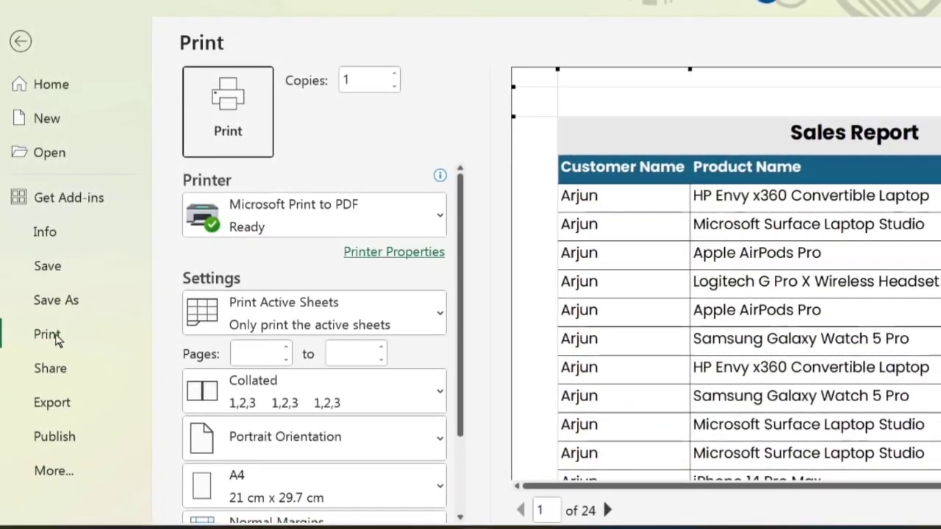
click(22, 46)
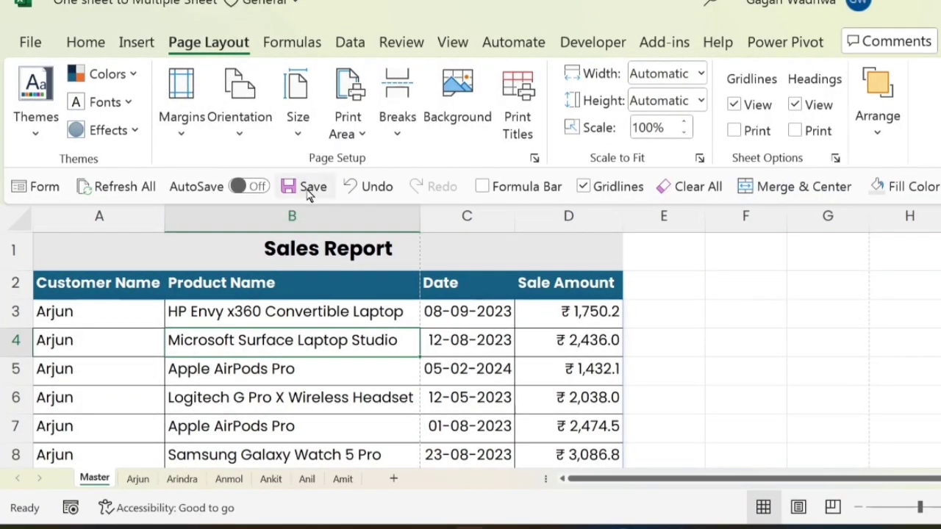
Step: Review the page orientation options and inspect the dashed page-break lines around the sales data with the worksheet zoomed out
click(248, 141)
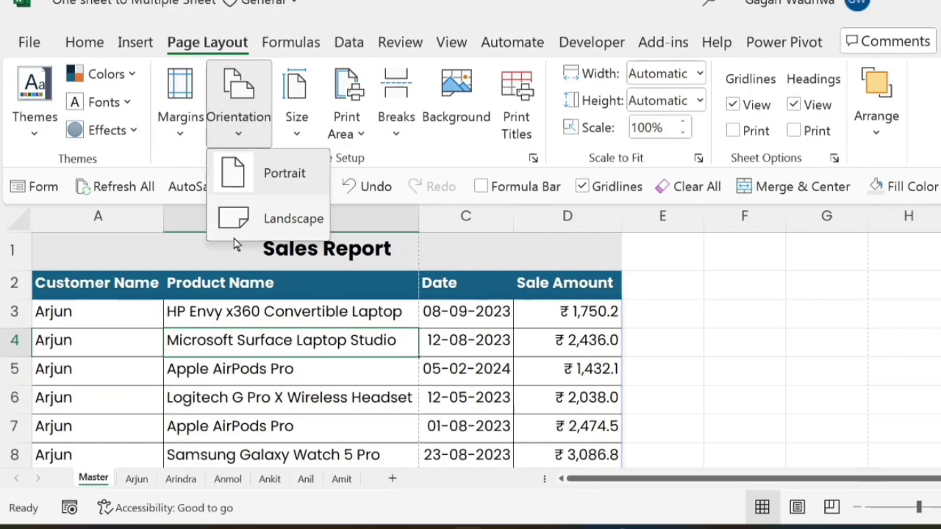
scroll(441, 330, down, 5)
scroll(513, 316, up, 3)
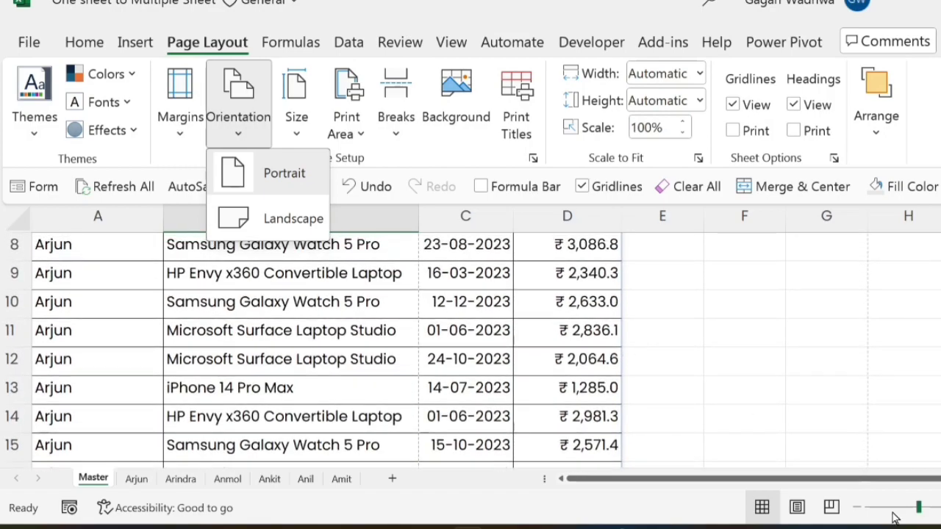
click(857, 508)
click(857, 508)
click(857, 508)
scroll(346, 366, up, 3)
scroll(346, 366, up, 1)
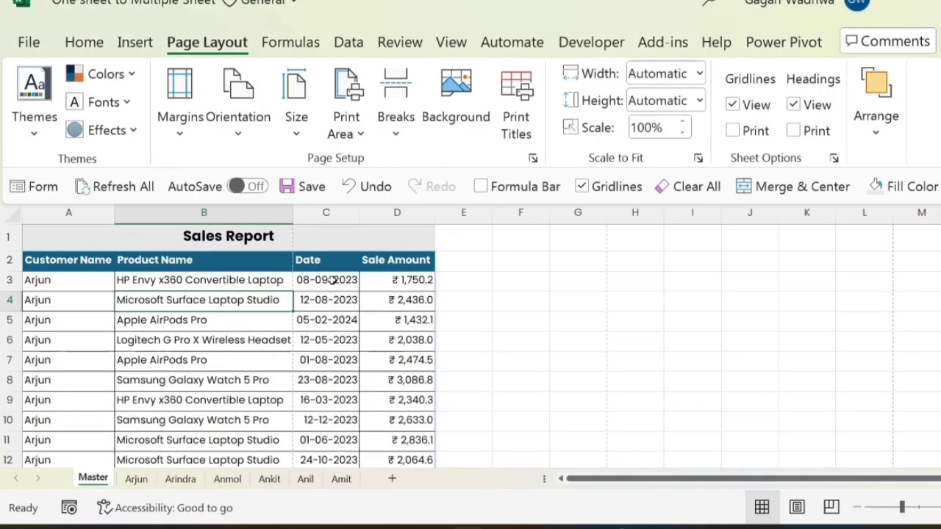
click(238, 128)
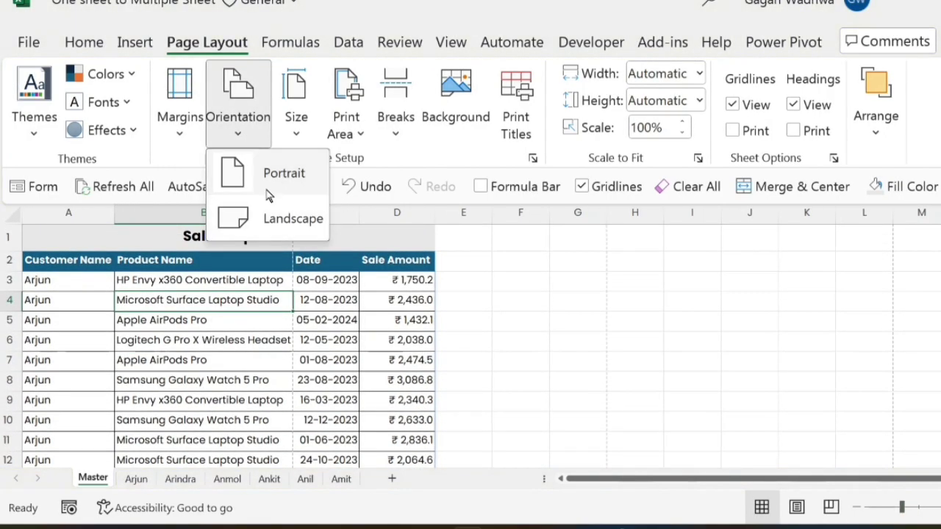
scroll(345, 322, down, 20)
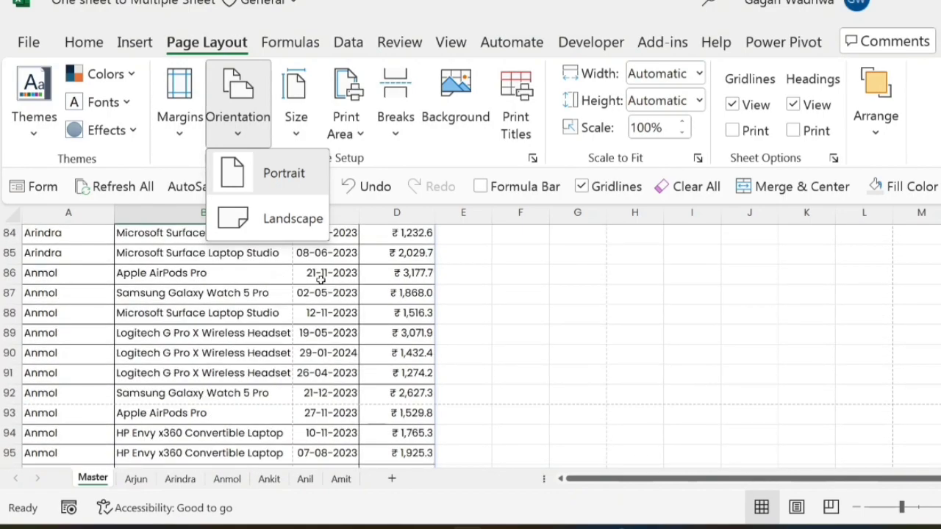
click(328, 331)
click(328, 331)
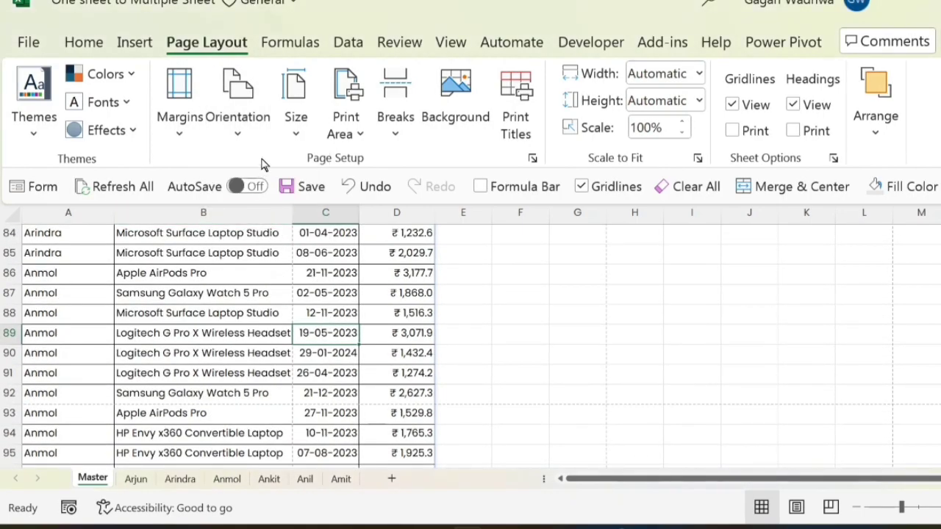
Step: Set the paper size of the Master sheet to A4 (21 cm x 29.7 cm)
click(294, 132)
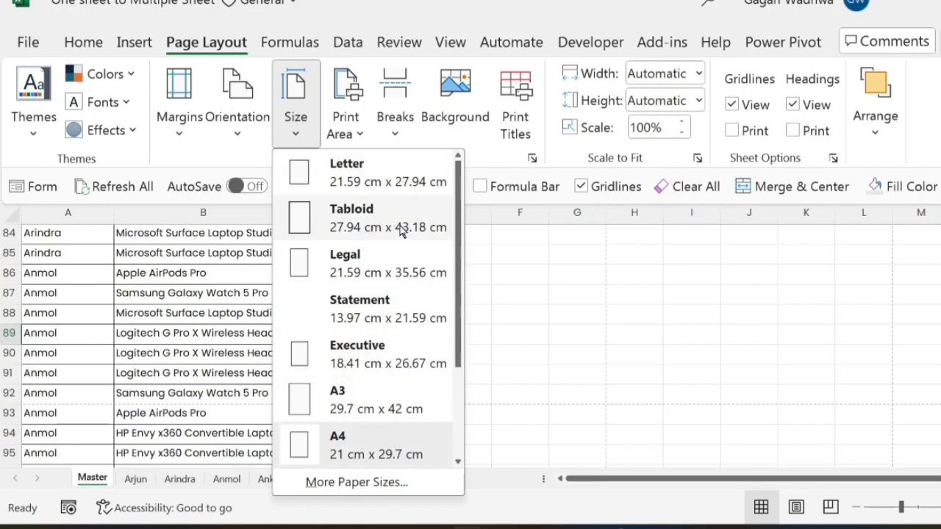
click(343, 445)
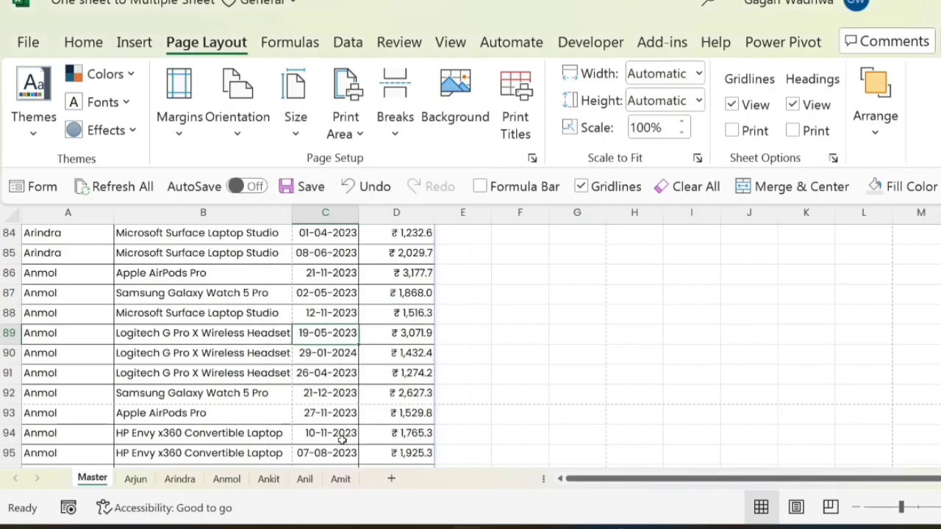
click(305, 140)
click(337, 446)
Step: Check the current margins in the print preview and apply the Narrow margin preset to the sheet
click(184, 143)
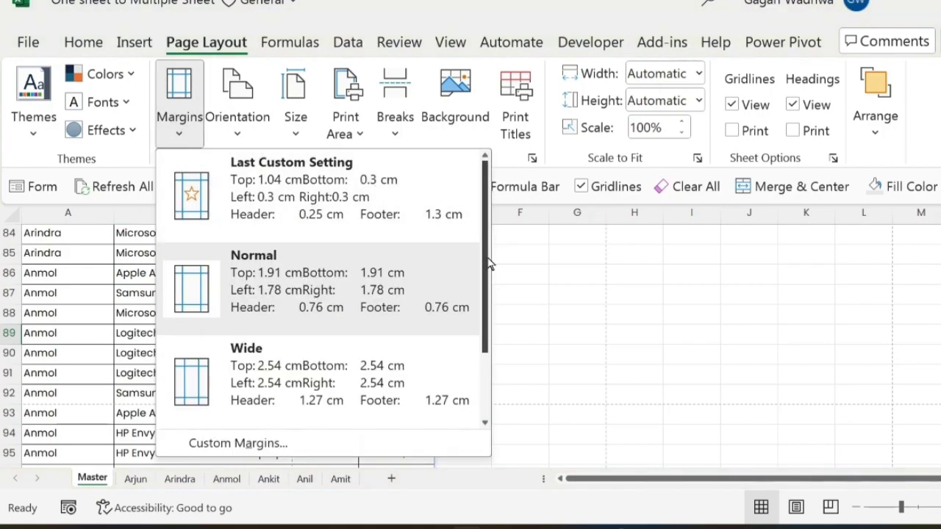
drag(485, 271, 485, 335)
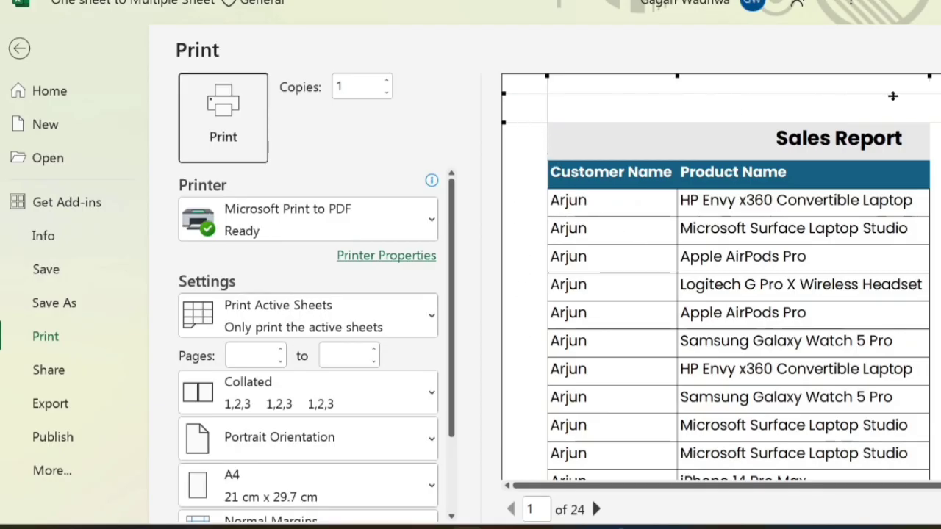
click(22, 50)
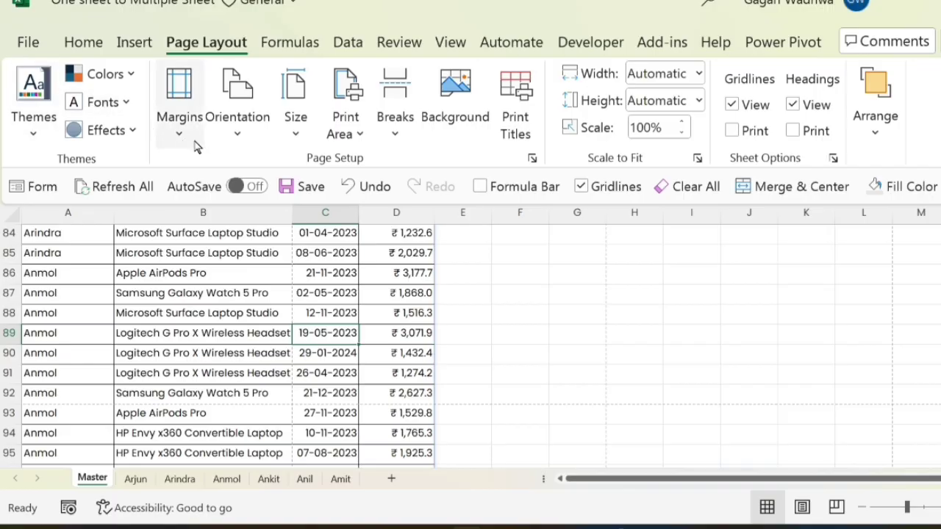
click(178, 99)
scroll(243, 384, down, 1)
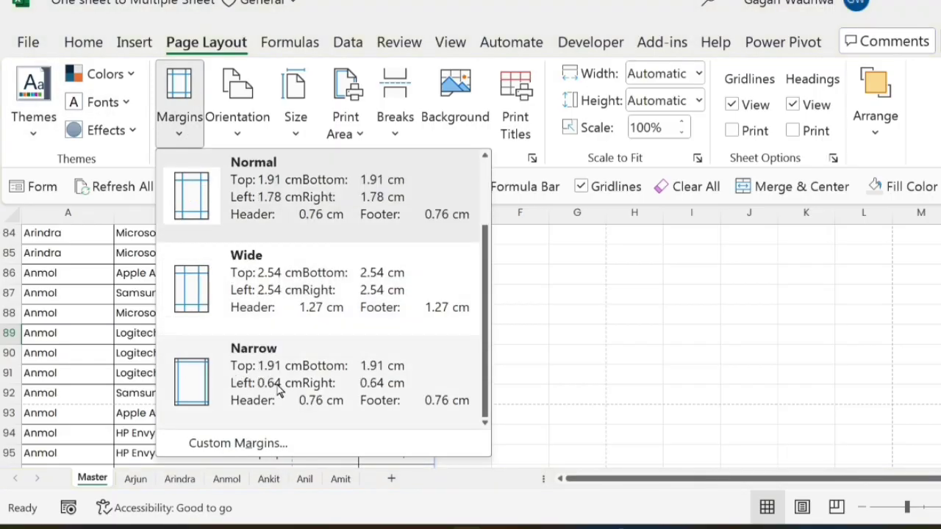
click(279, 390)
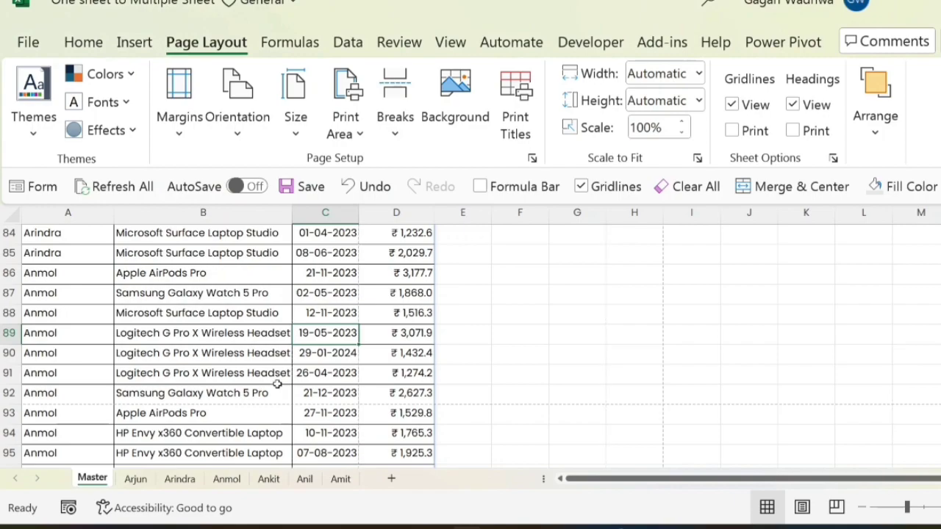
Step: Check the Narrow margins on the first page in the print preview and return to the top of the worksheet
key(ctrl+p)
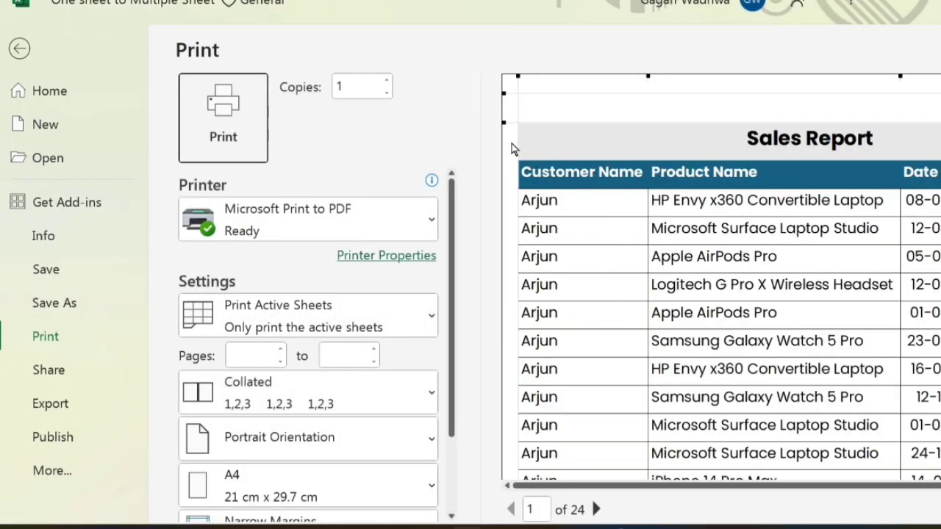
scroll(838, 217, down, 4)
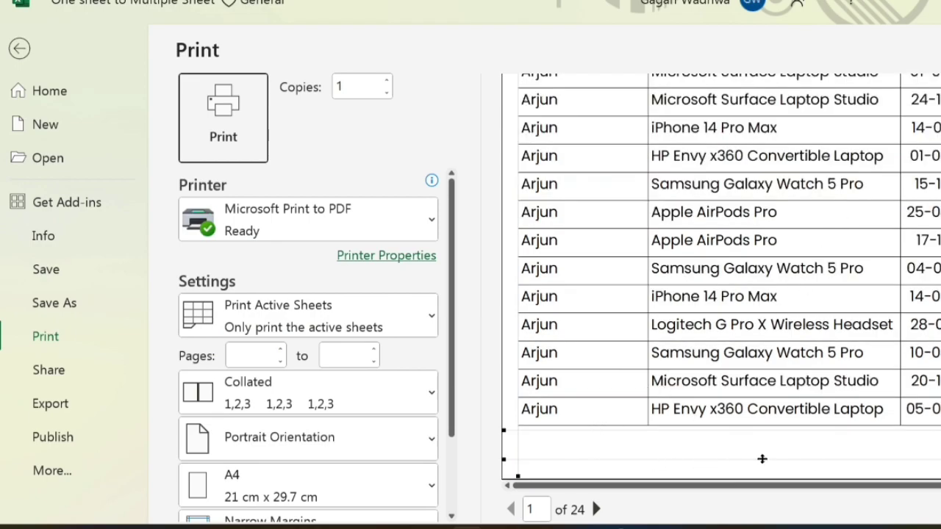
click(19, 50)
scroll(147, 354, up, 20)
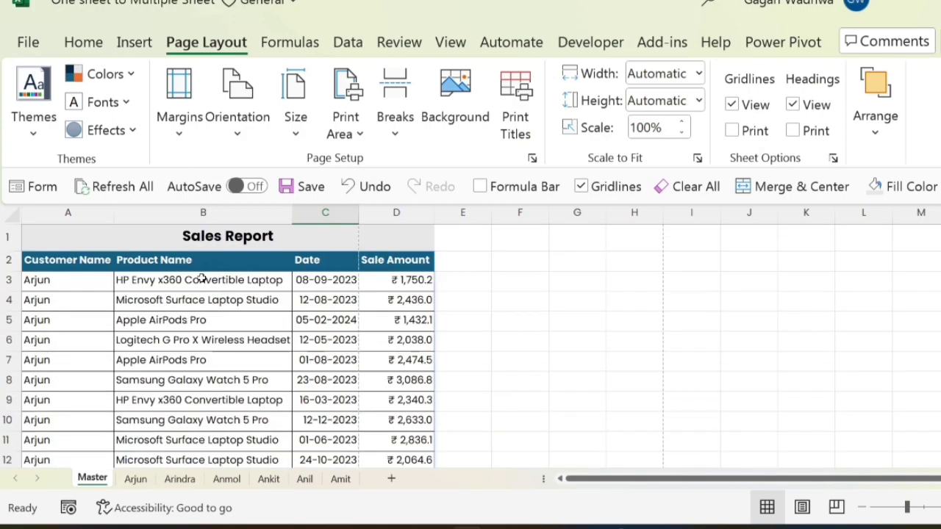
Step: Set custom page margins of 0.4 on both the left and the right in the page setup
click(185, 138)
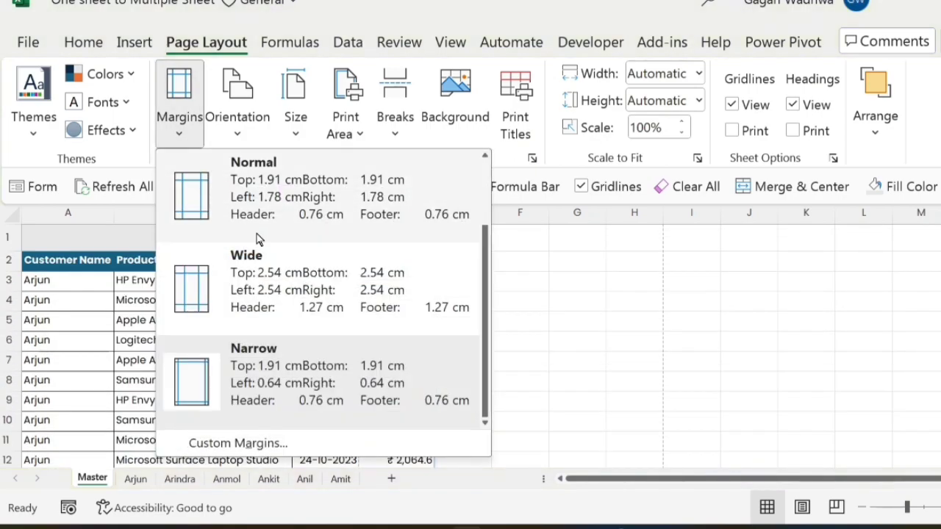
click(235, 443)
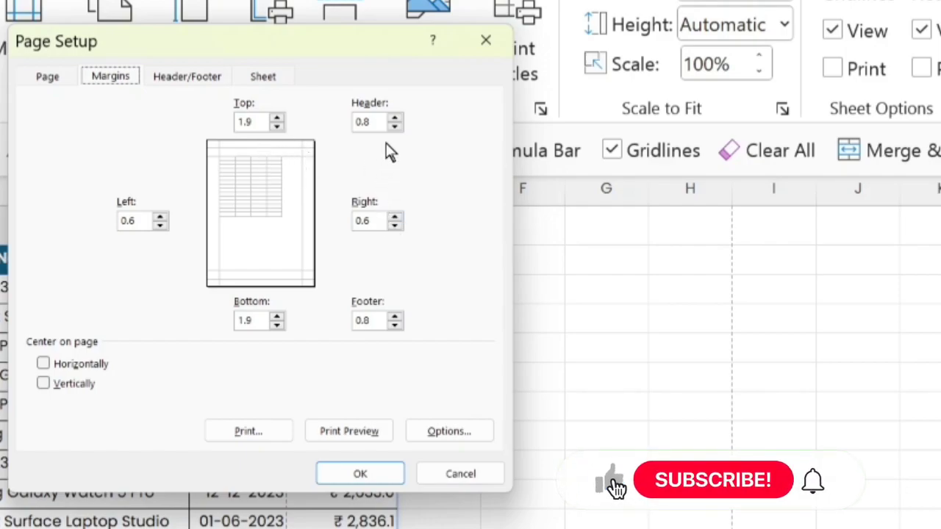
click(139, 221)
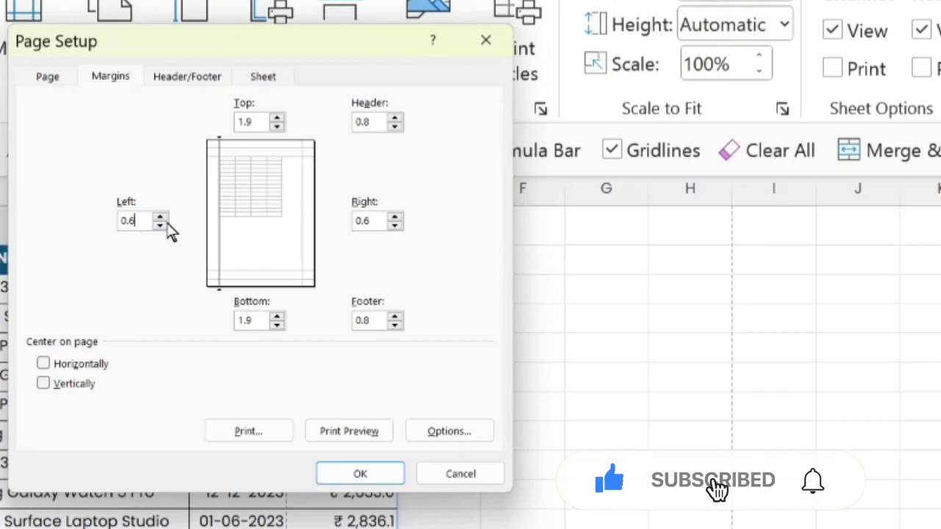
key(BackSpace)
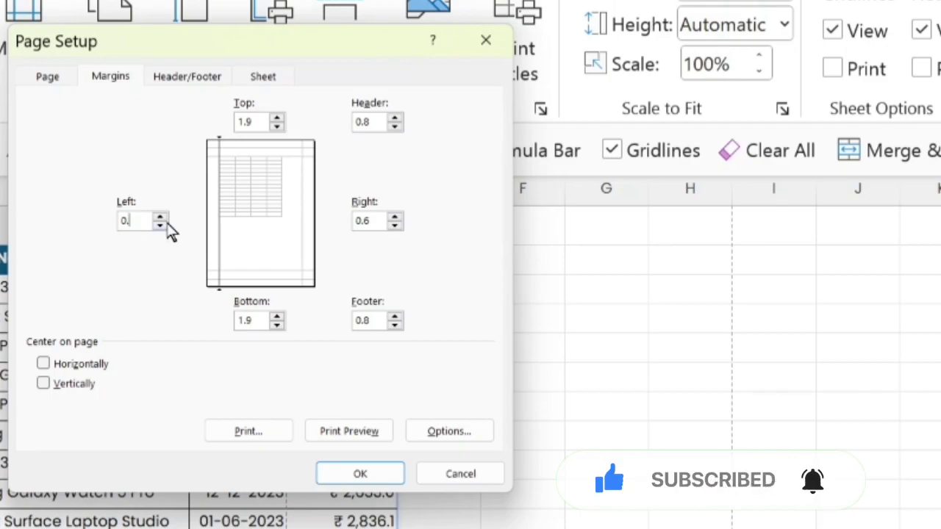
text(4)
click(379, 221)
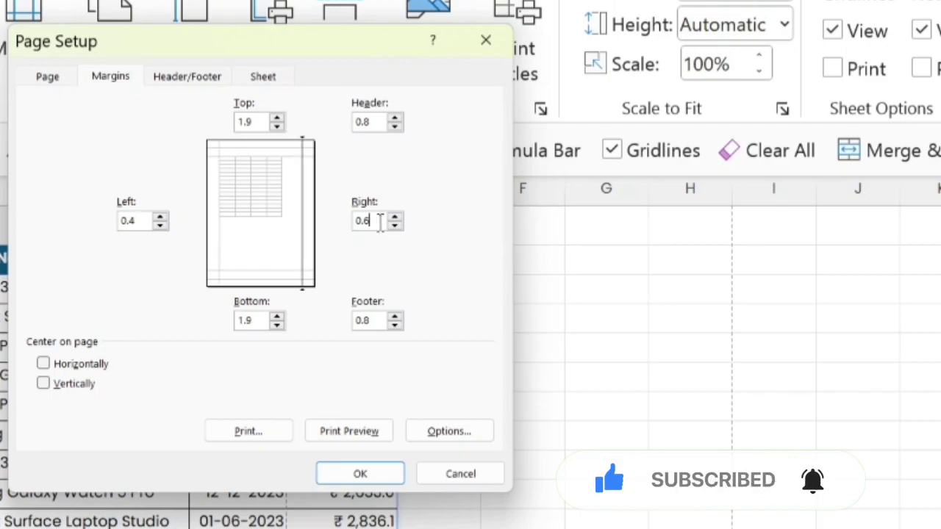
text(4)
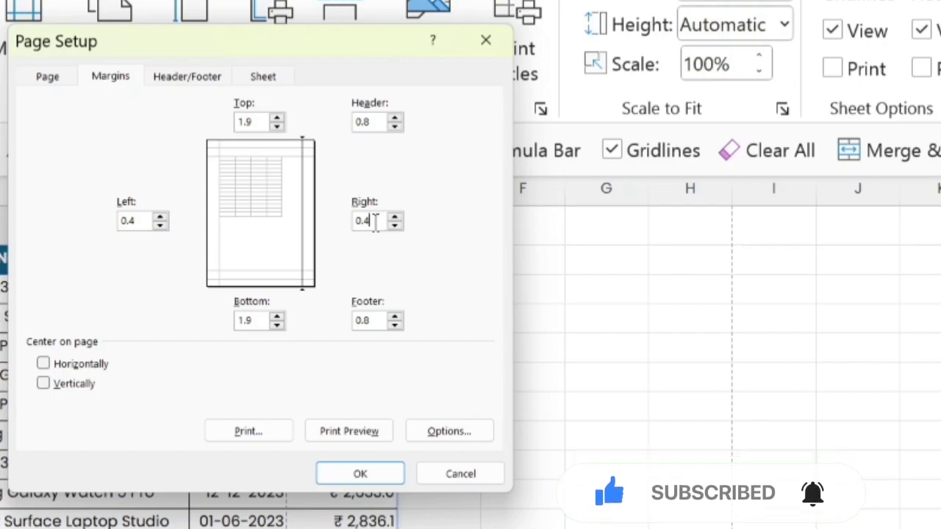
Step: Center the report horizontally on the page, check the full page in the print preview and return to the worksheet
click(42, 364)
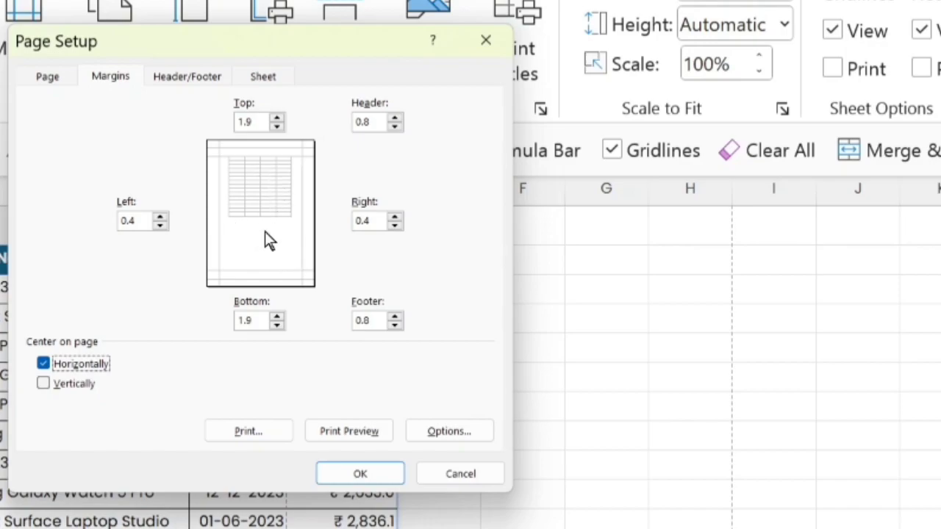
click(345, 434)
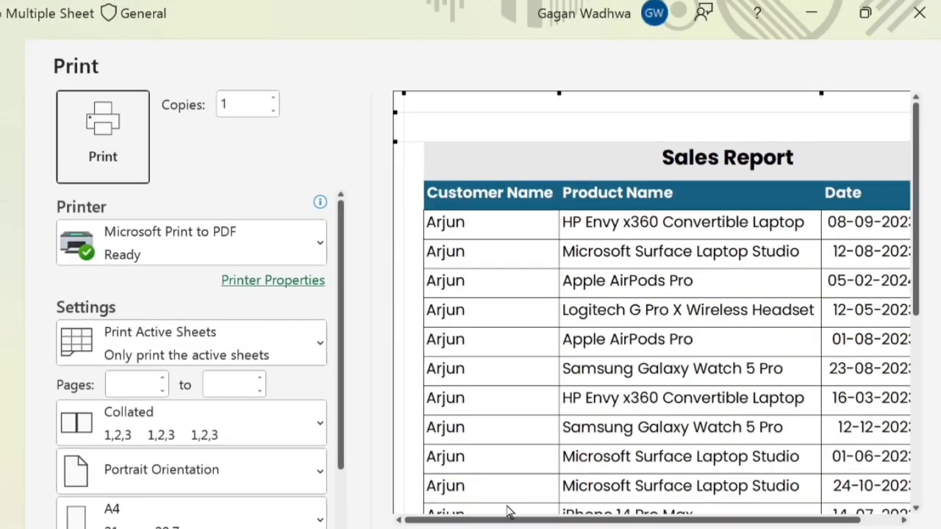
click(933, 528)
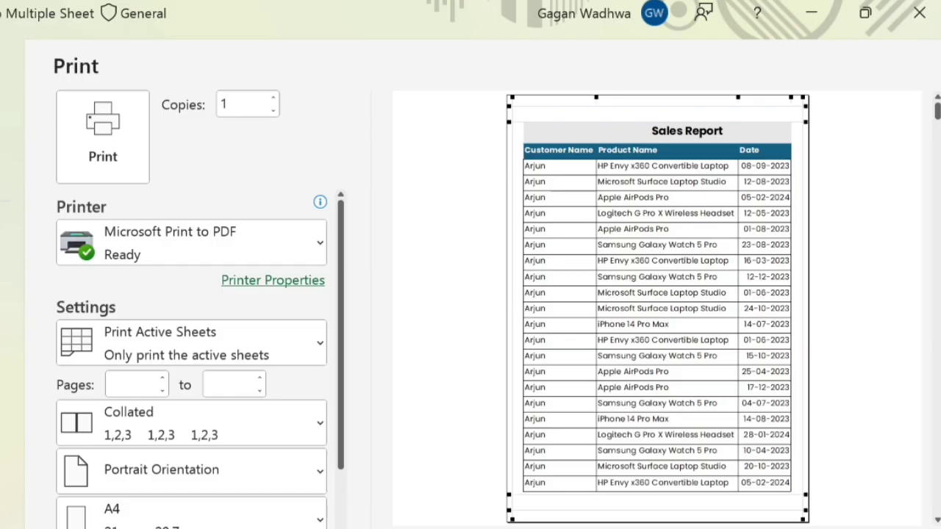
key(Escape)
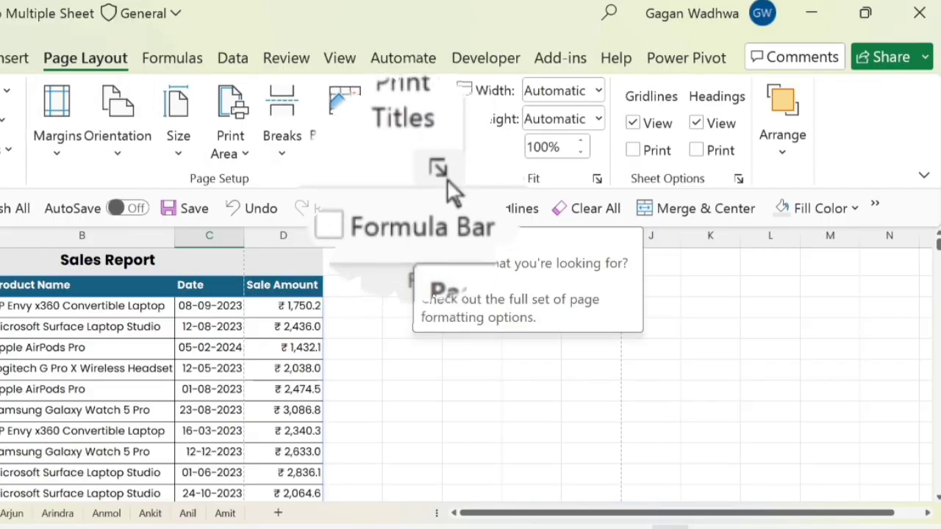
Step: Scale the printout to 80% of normal size in the page setup, check it in the print preview and return to the worksheet
click(429, 181)
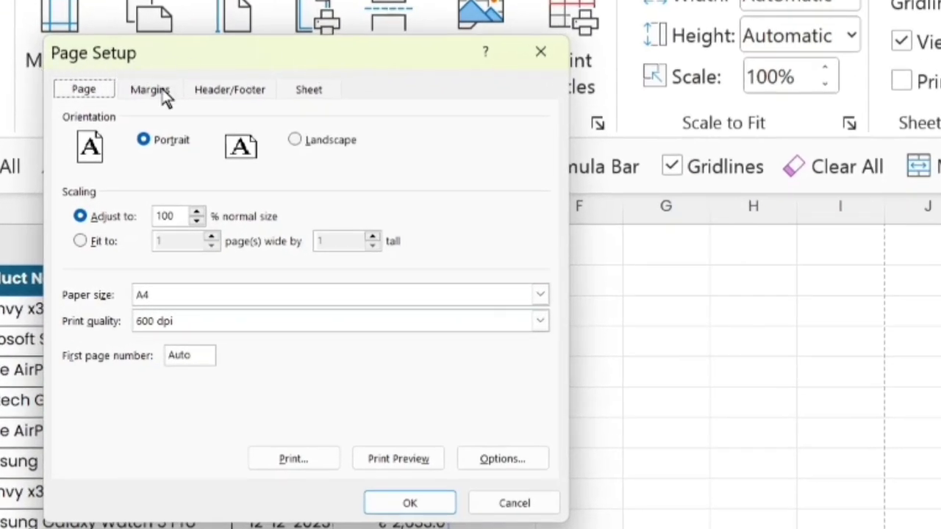
click(151, 90)
click(81, 92)
click(197, 222)
click(197, 222)
click(197, 222)
click(197, 222)
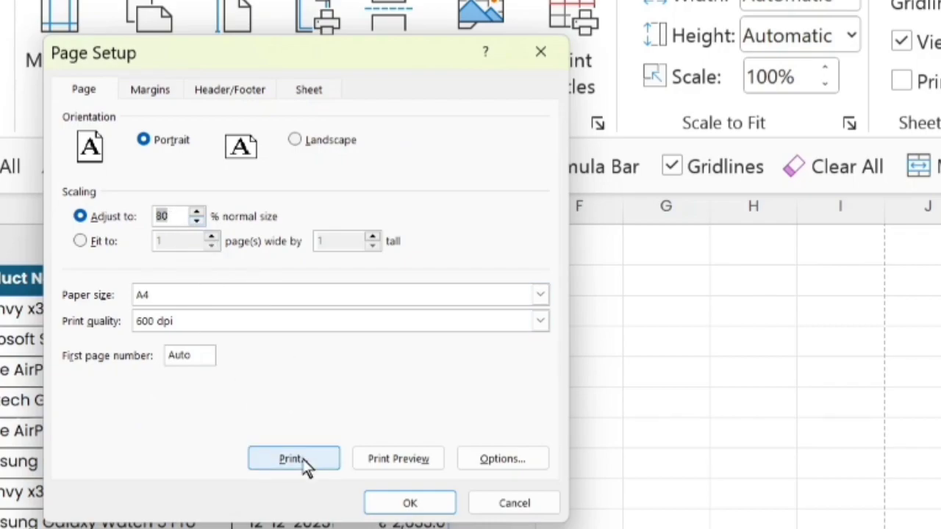
click(400, 461)
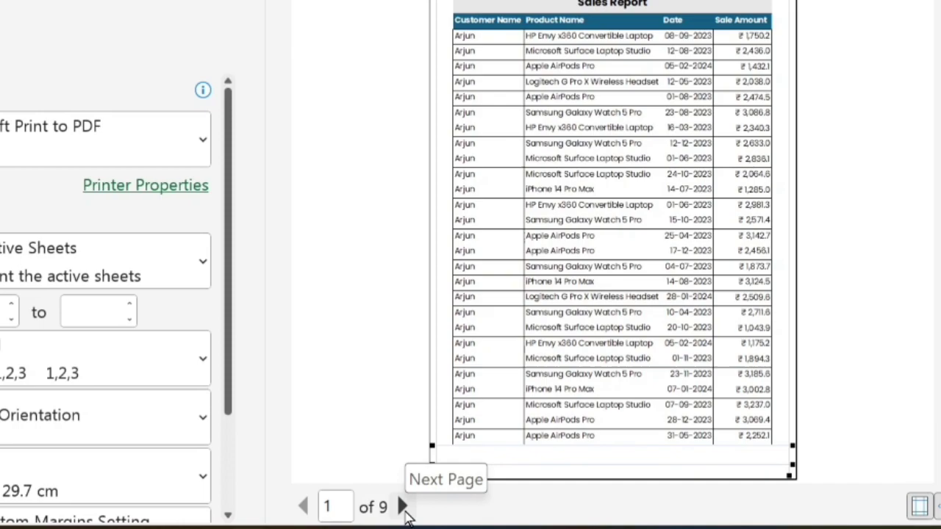
key(Escape)
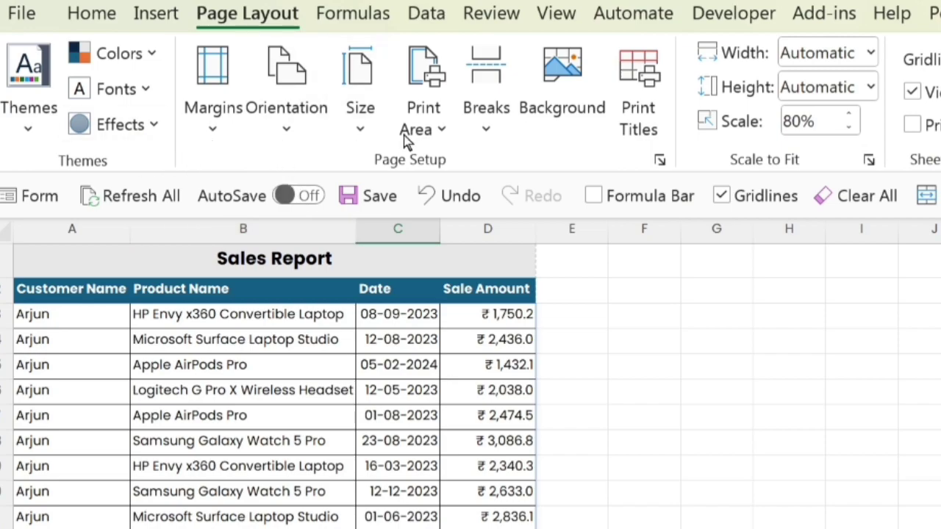
click(659, 161)
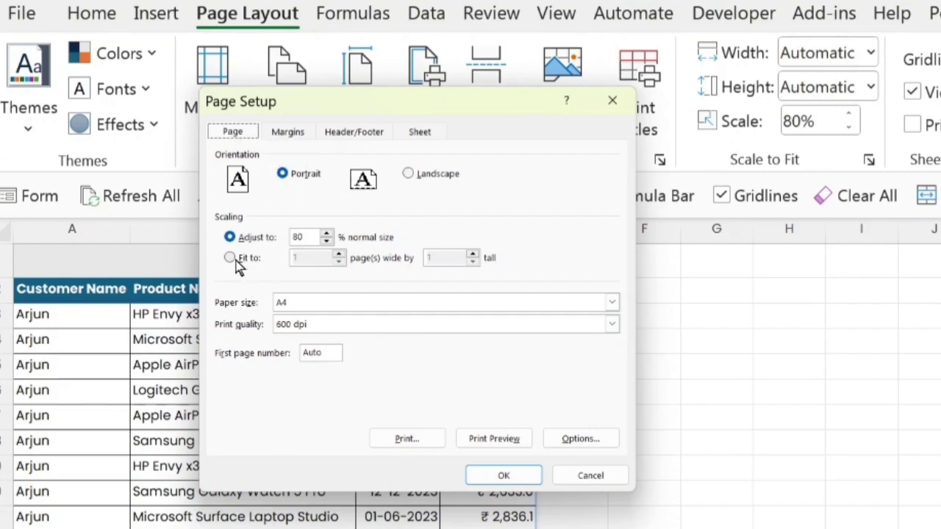
click(591, 475)
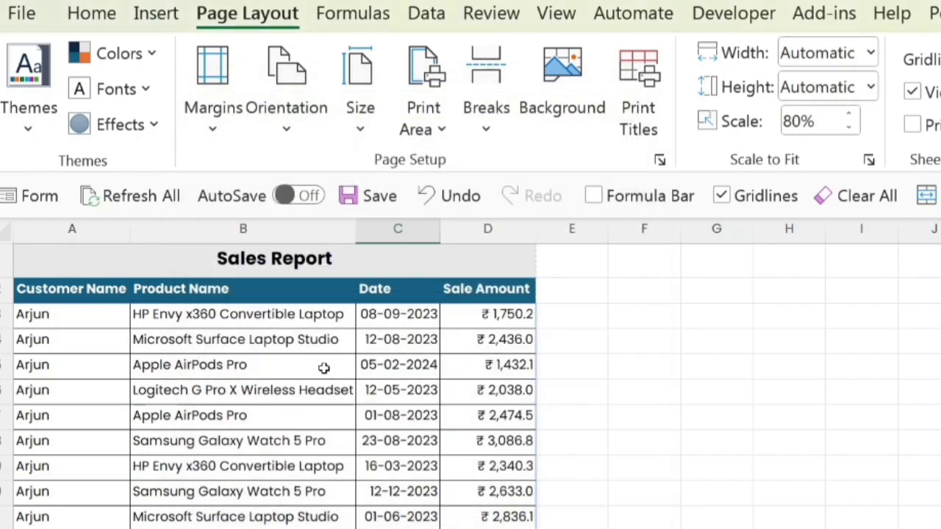
double_click(361, 262)
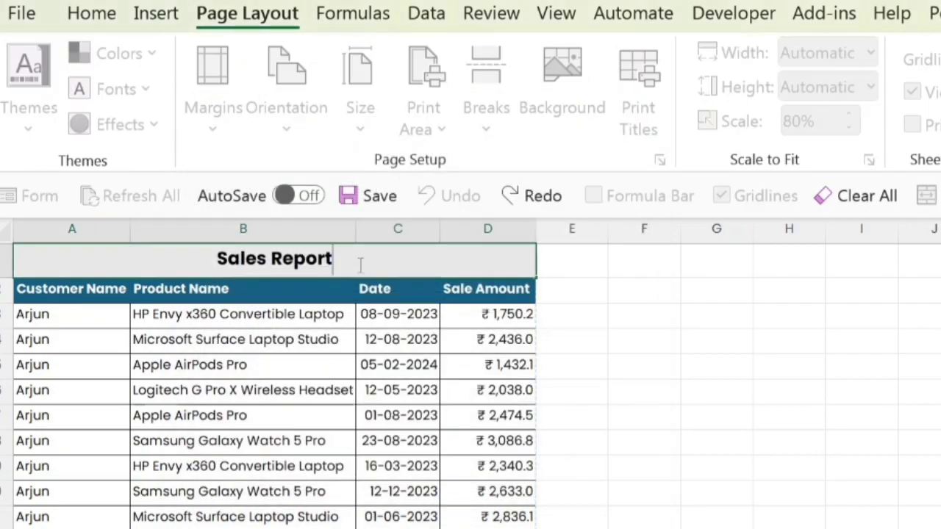
click(610, 341)
Step: Set the whole Sales Report table, from its title row down to the last record (A1:D255), as the print area
click(445, 259)
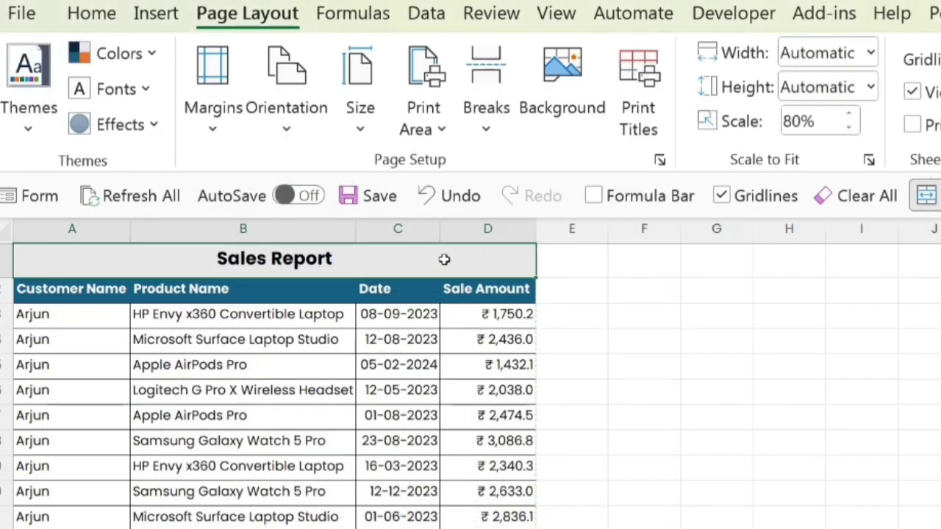
key(ctrl+shift+Down)
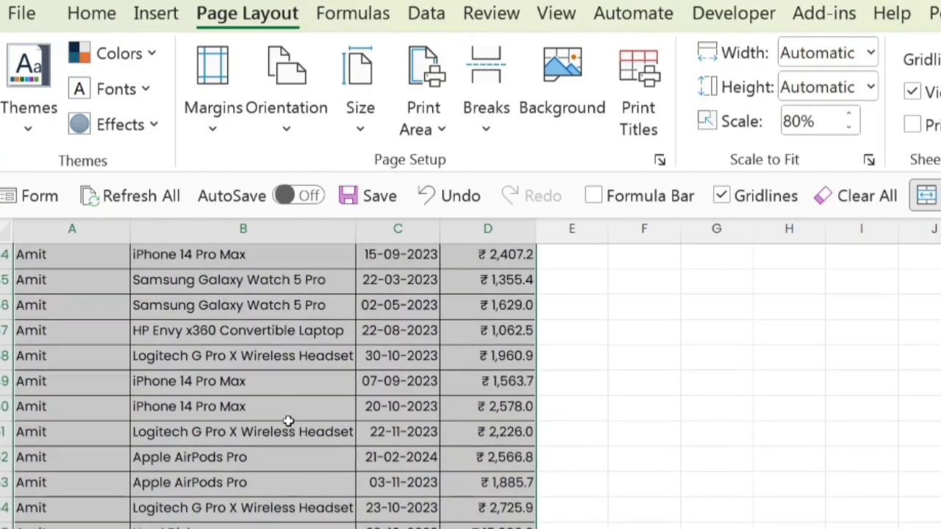
click(439, 138)
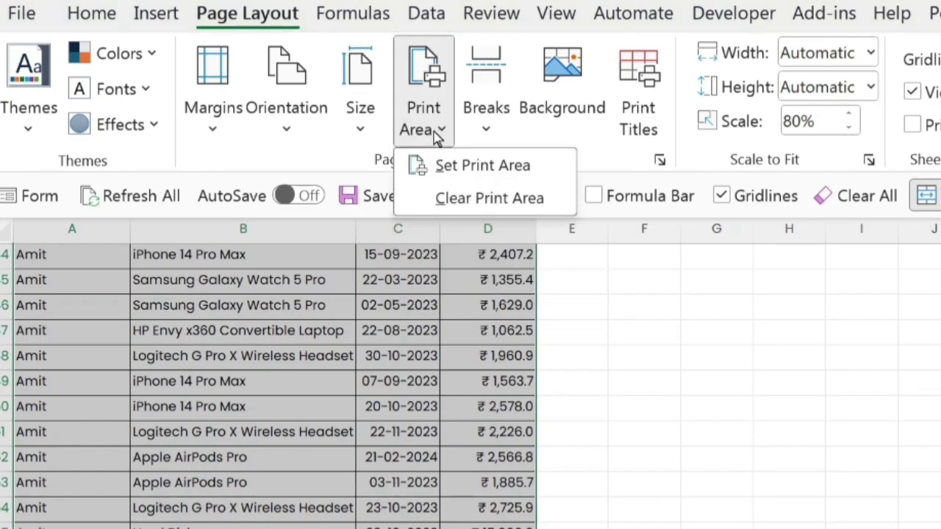
click(497, 174)
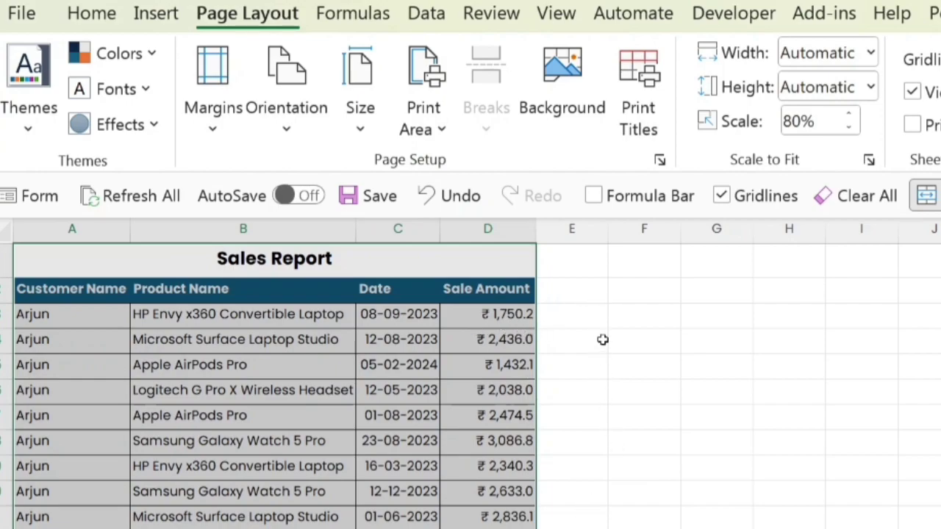
click(639, 326)
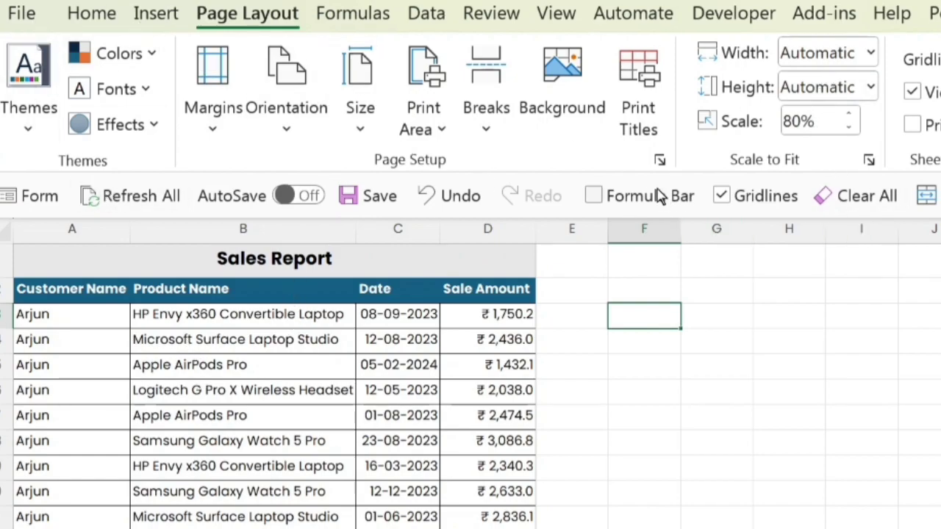
Step: Scale the printout to fit 1 page wide by 1 page tall and check it in the print preview
click(660, 160)
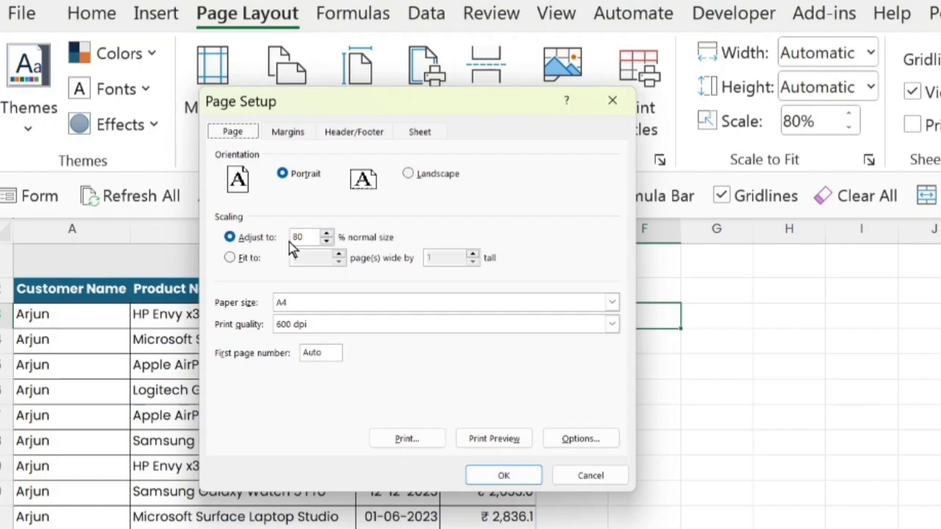
click(230, 258)
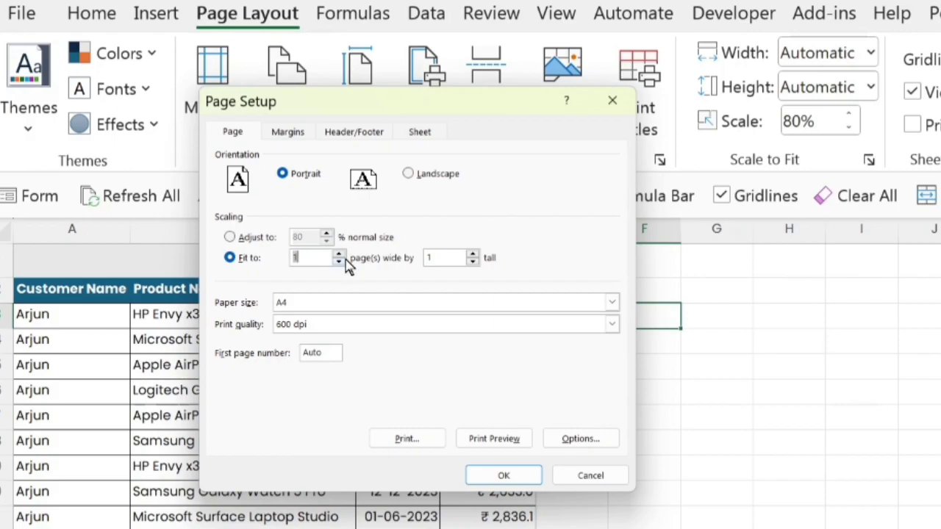
click(507, 441)
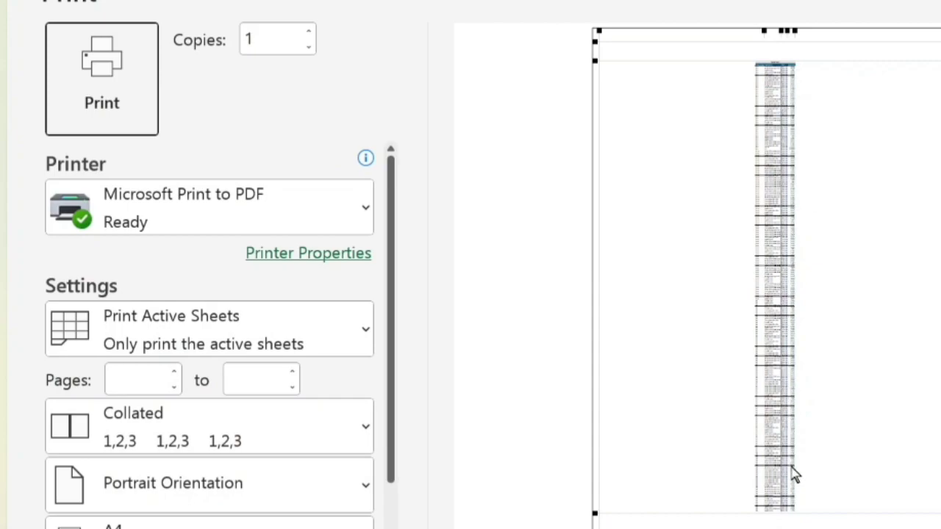
scroll(791, 468, down, 1)
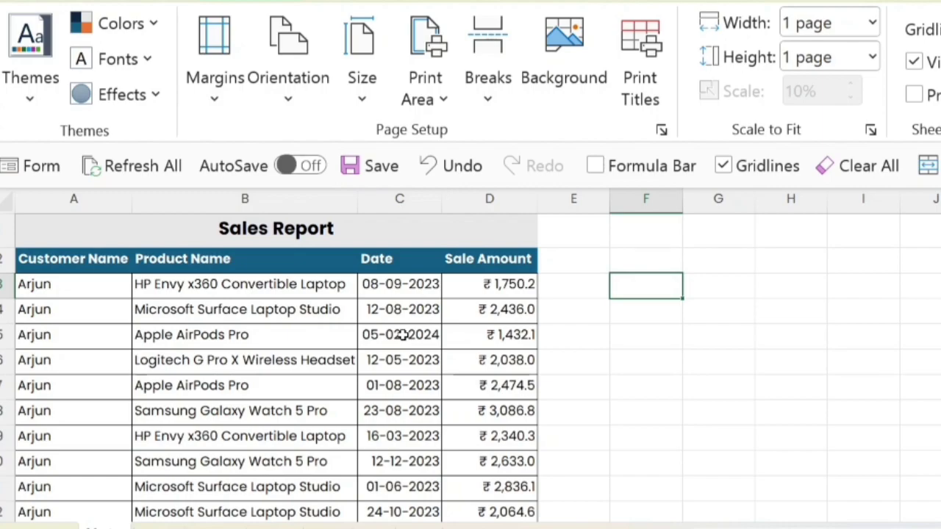
Step: Set the print scaling height to Automatic while keeping the width at 1 page
click(177, 359)
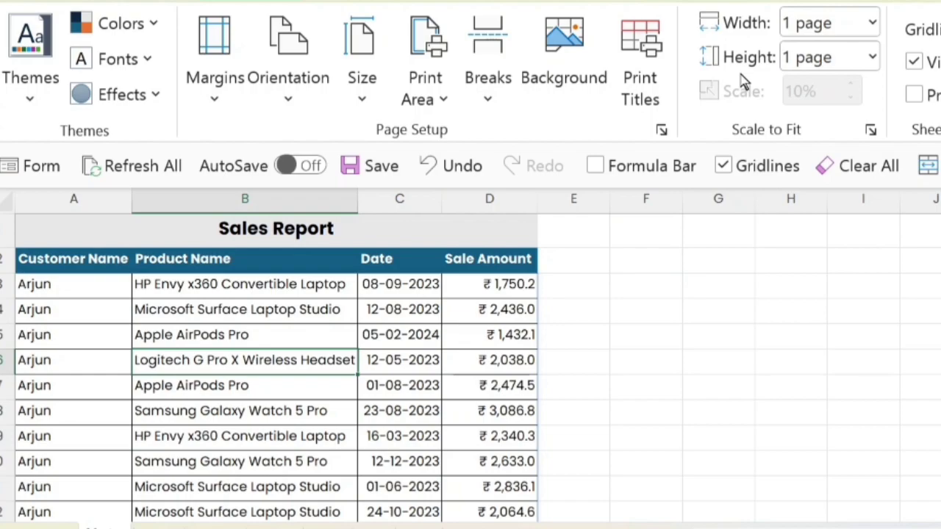
click(842, 24)
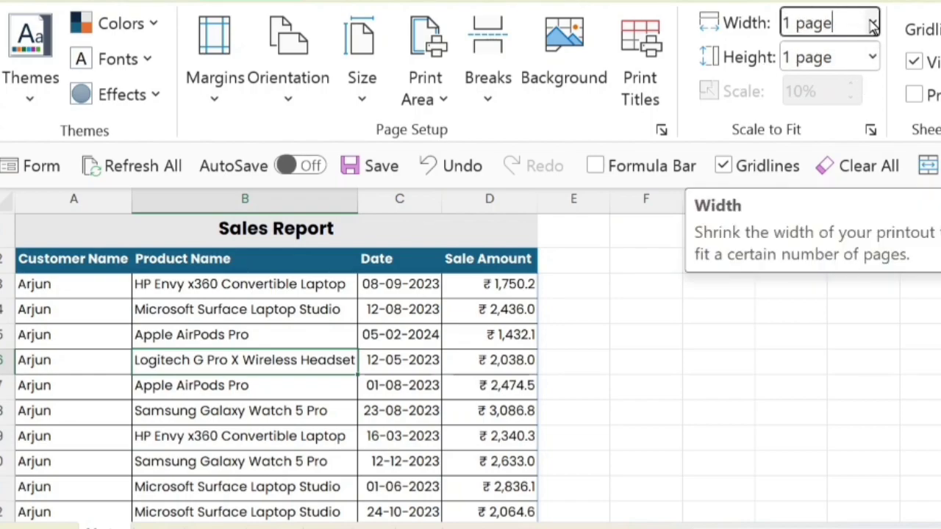
click(873, 58)
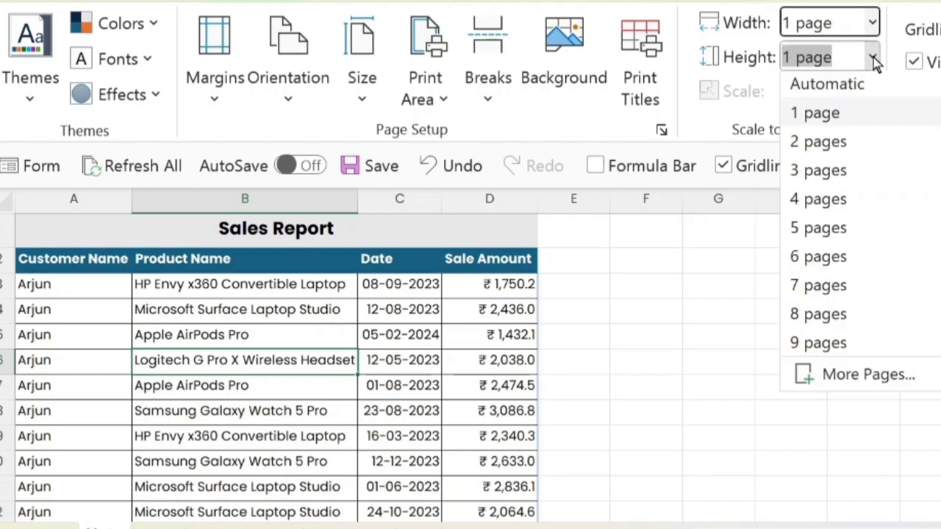
click(816, 90)
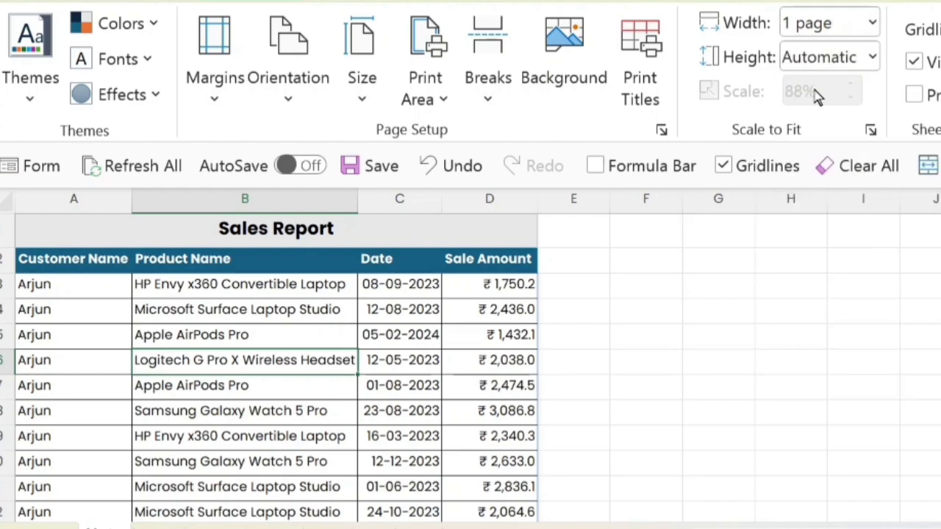
Step: Page through the print preview to examine the column fit and whether headings appear on every page, then return to the worksheet
key(ctrl+p)
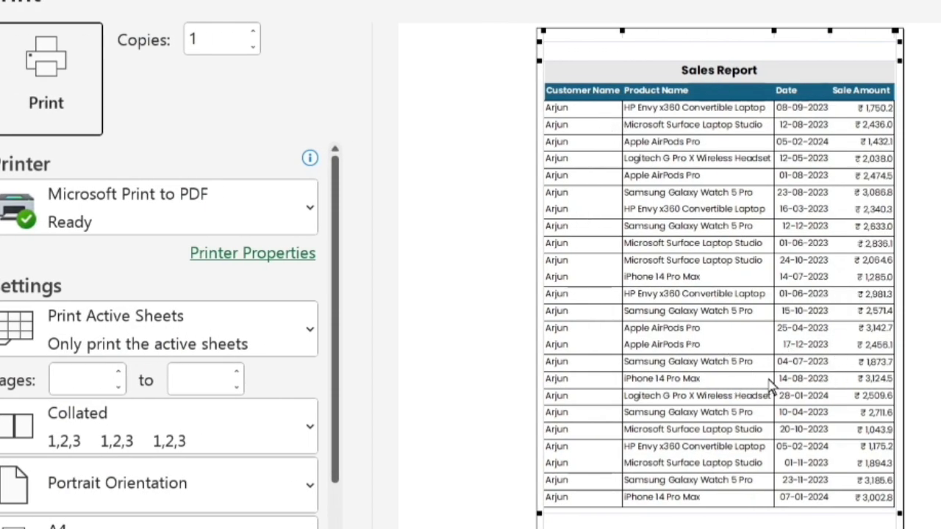
scroll(801, 361, down, 2)
scroll(803, 358, down, 4)
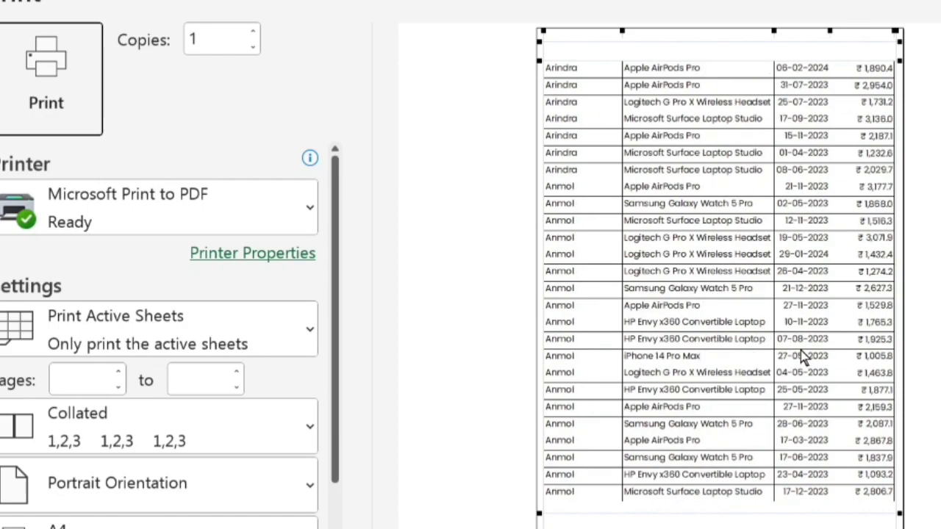
scroll(800, 356, down, 1)
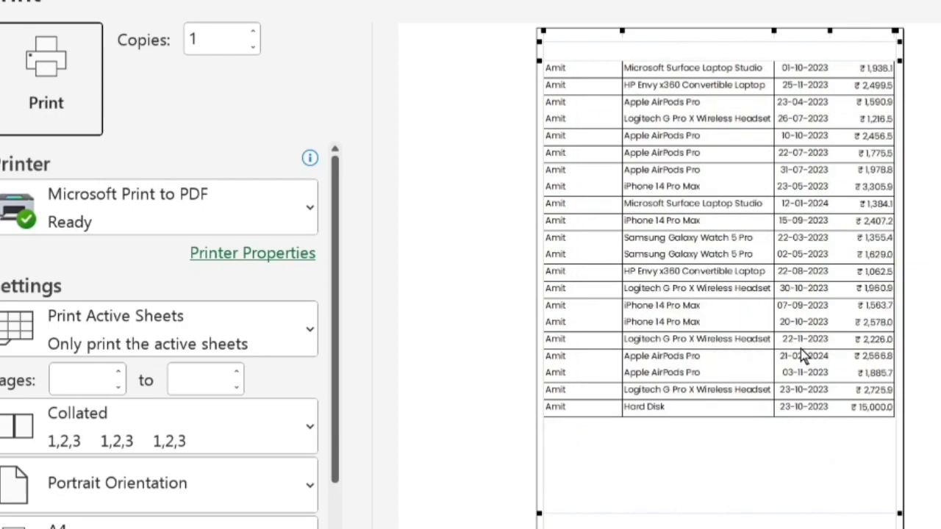
scroll(804, 355, up, 6)
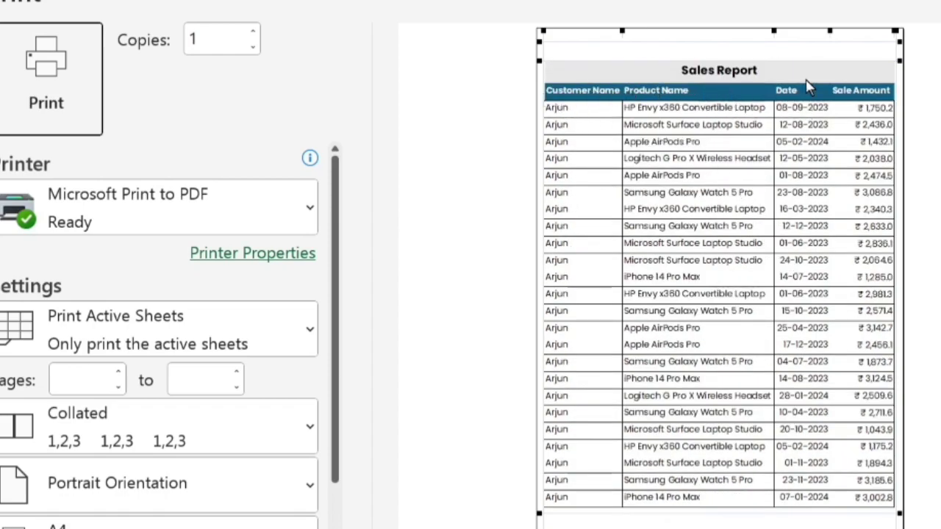
scroll(822, 87, down, 2)
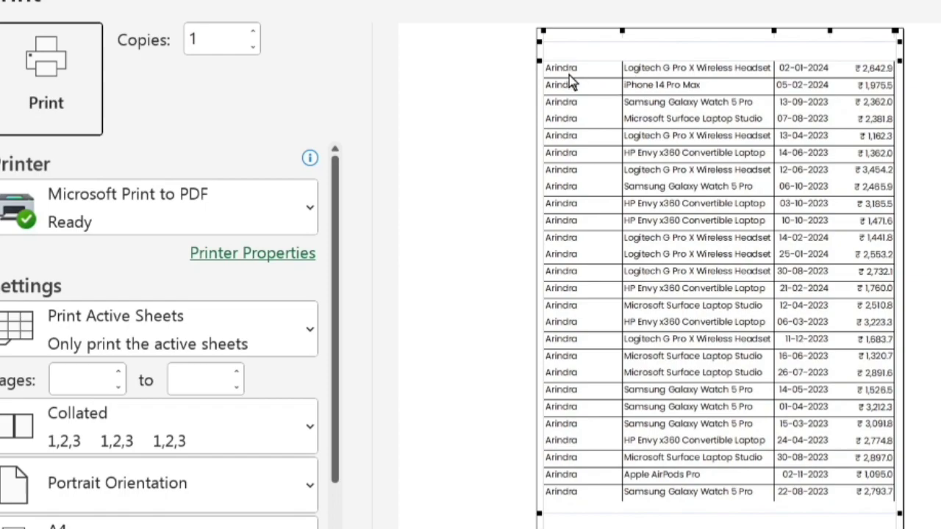
scroll(571, 78, down, 1)
scroll(571, 81, down, 1)
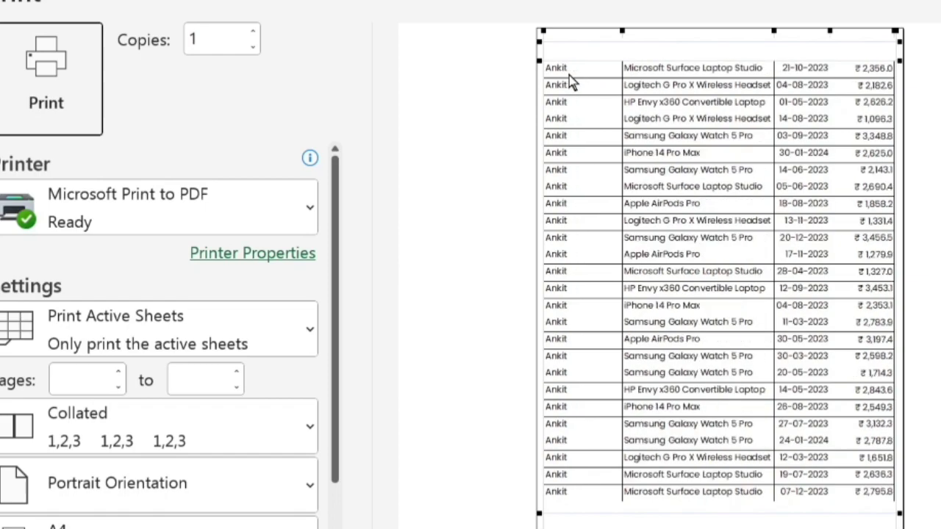
scroll(569, 76, up, 1)
scroll(569, 77, up, 1)
scroll(570, 78, up, 1)
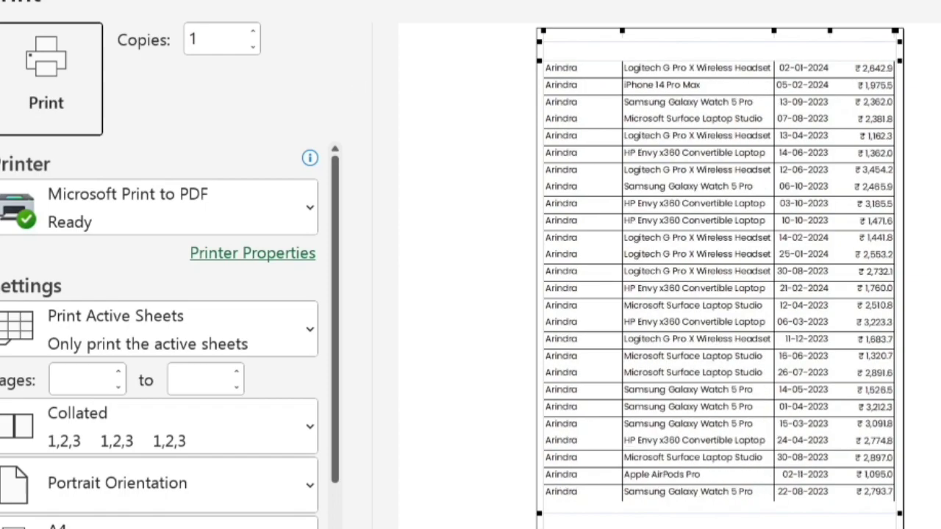
key(Escape)
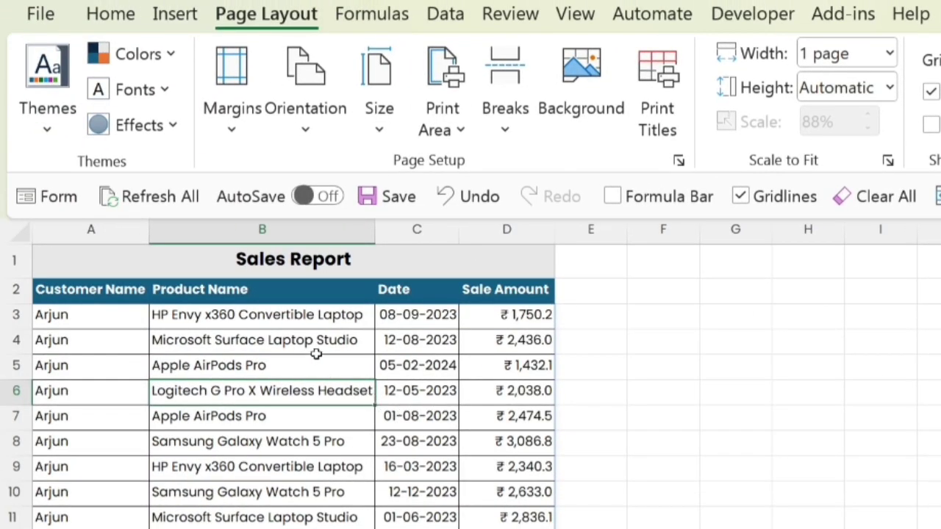
Step: Set row 2 ($2:$2) to repeat at the top of every printed page and check the following pages in the print preview
click(678, 164)
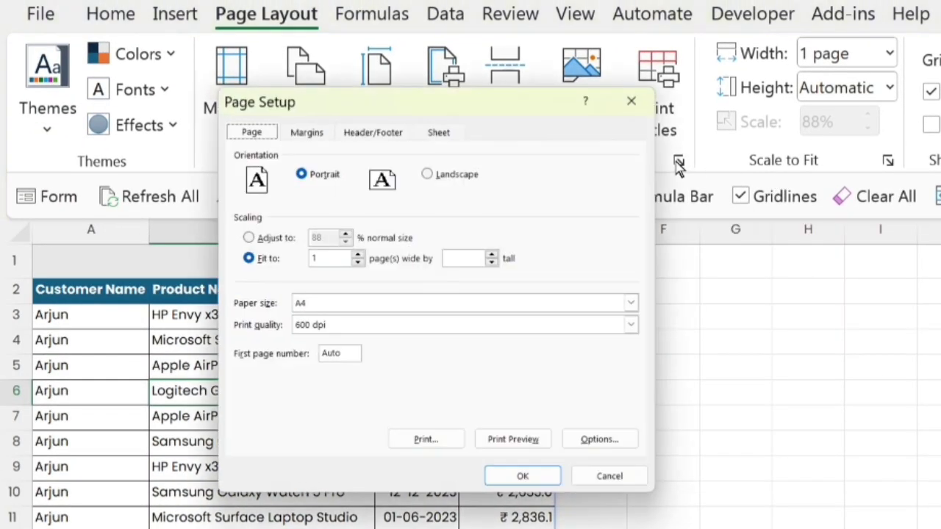
click(443, 137)
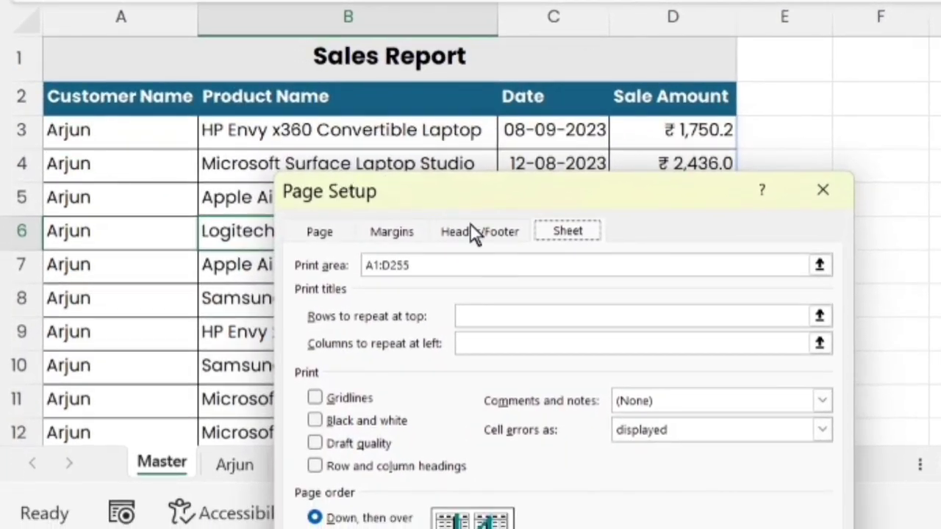
click(519, 317)
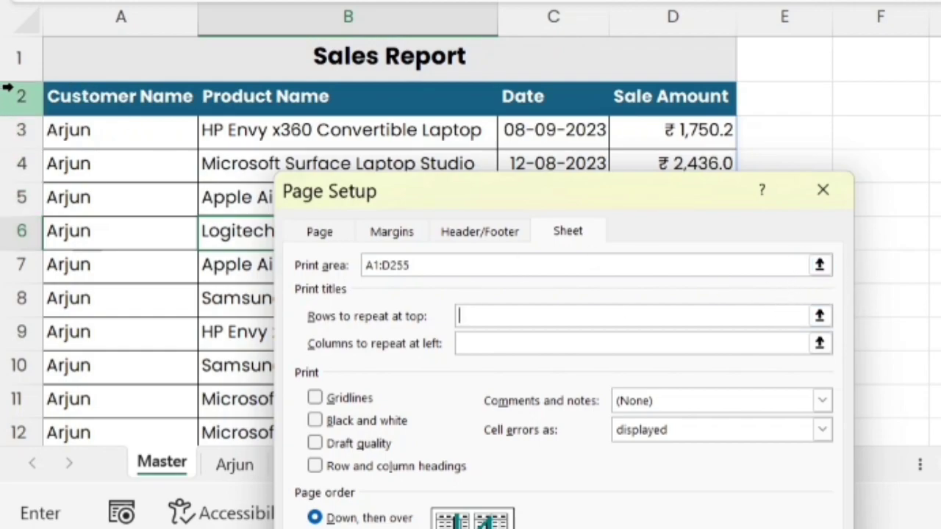
click(29, 97)
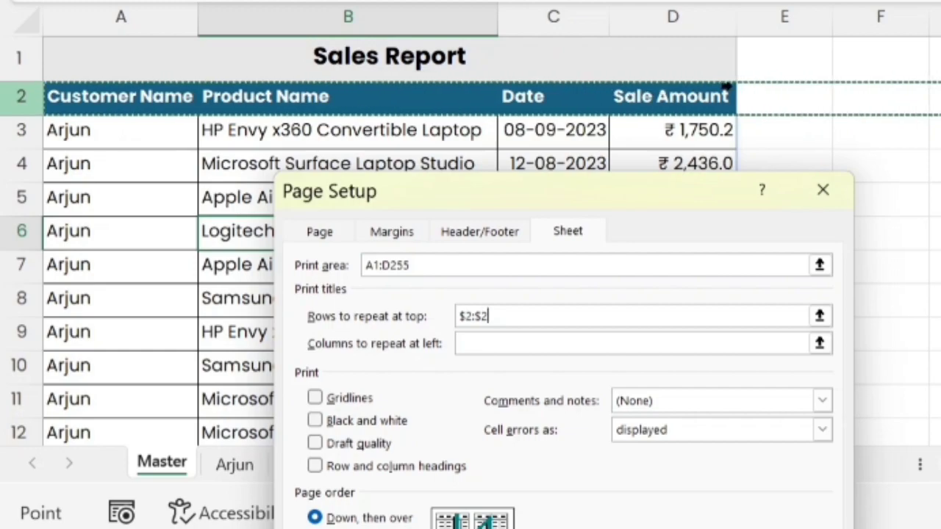
drag(599, 184, 294, 107)
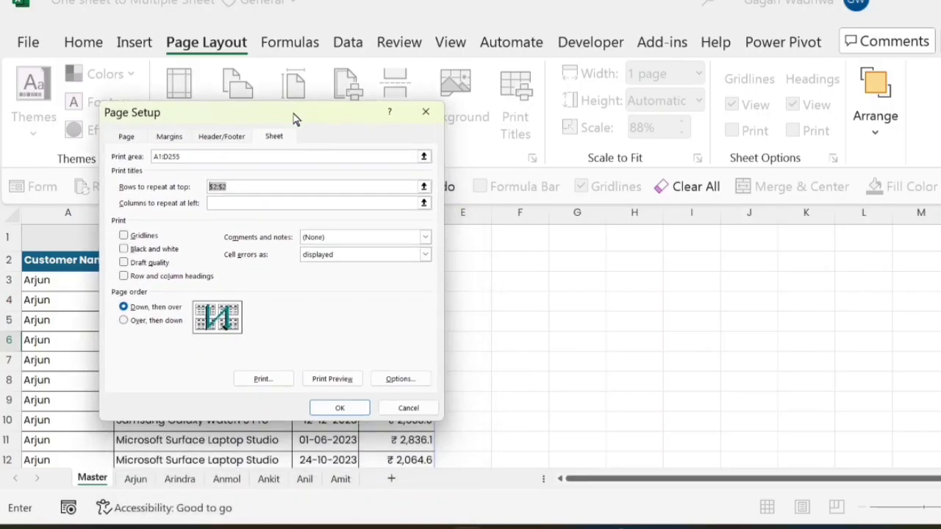
click(332, 378)
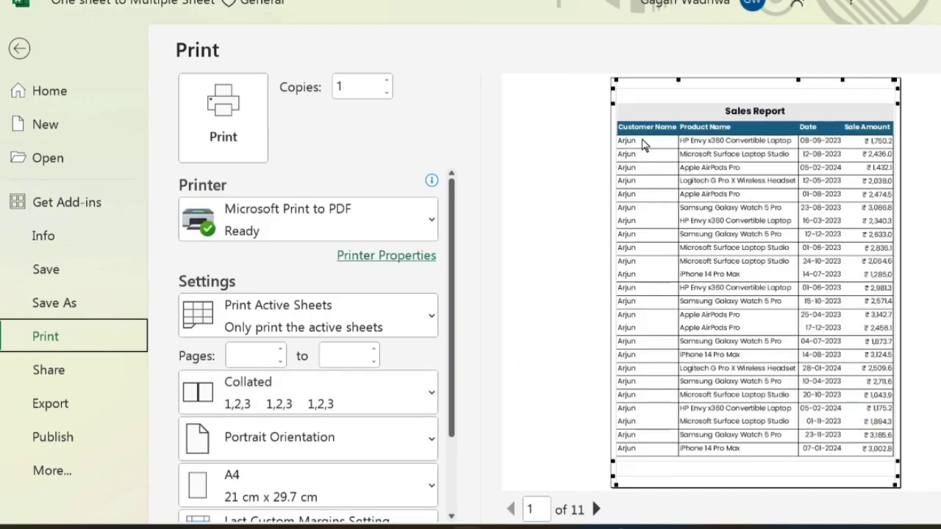
scroll(807, 132, down, 2)
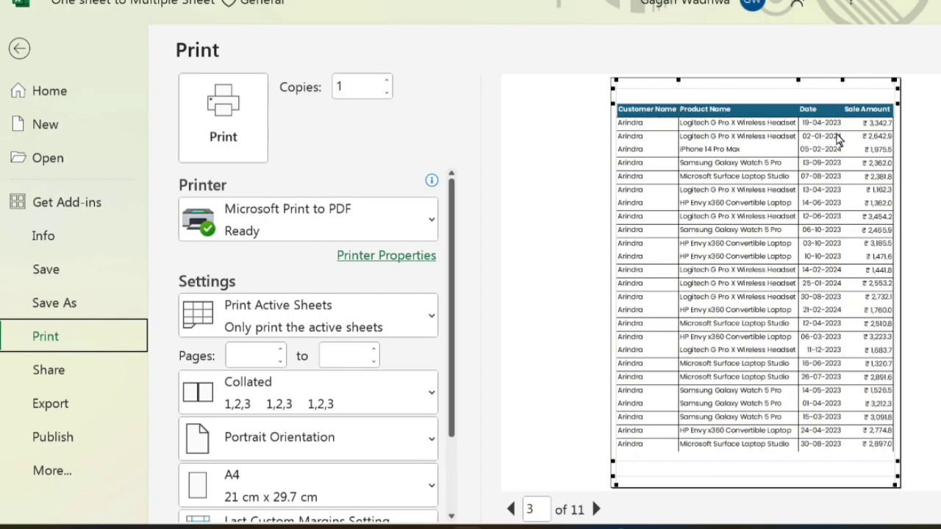
Step: Page through the rest of the print preview to check the repeated heading row, then return to the worksheet
scroll(838, 140, down, 1)
scroll(838, 139, down, 4)
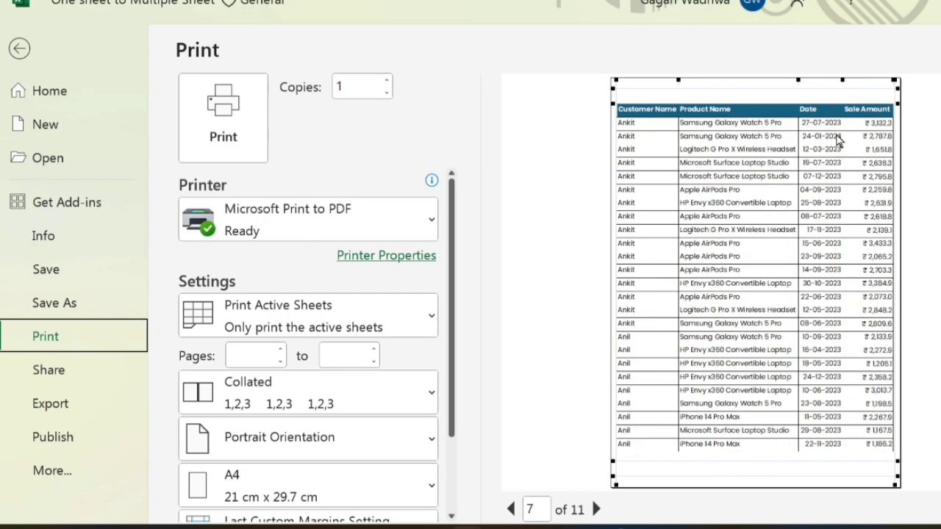
scroll(838, 139, down, 1)
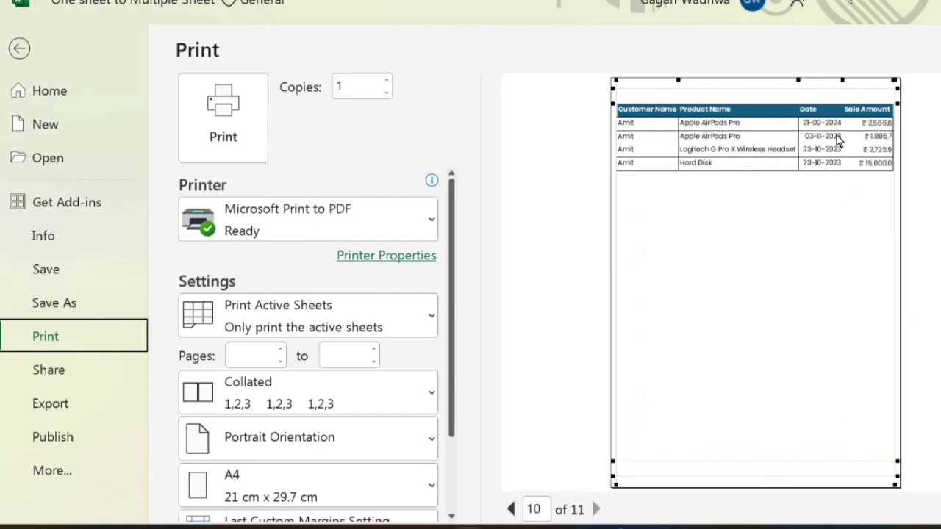
scroll(838, 140, up, 6)
scroll(827, 142, up, 4)
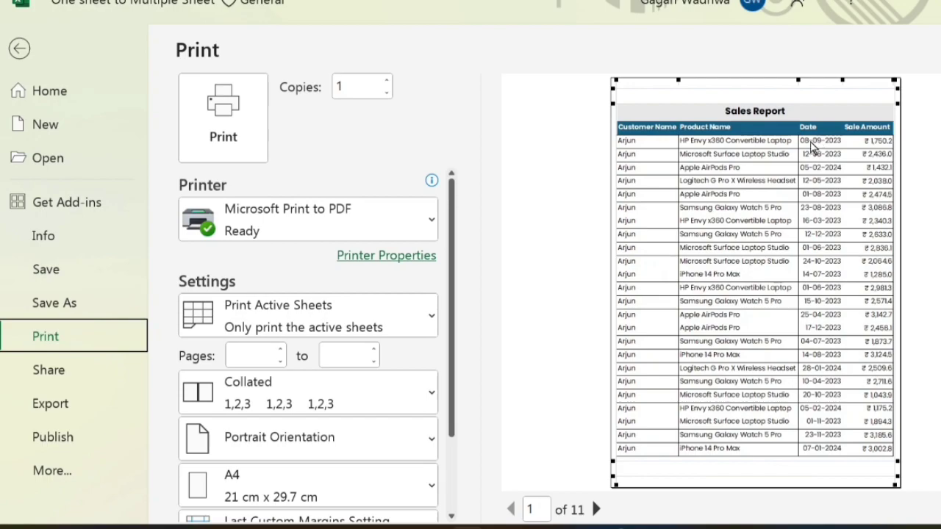
click(20, 49)
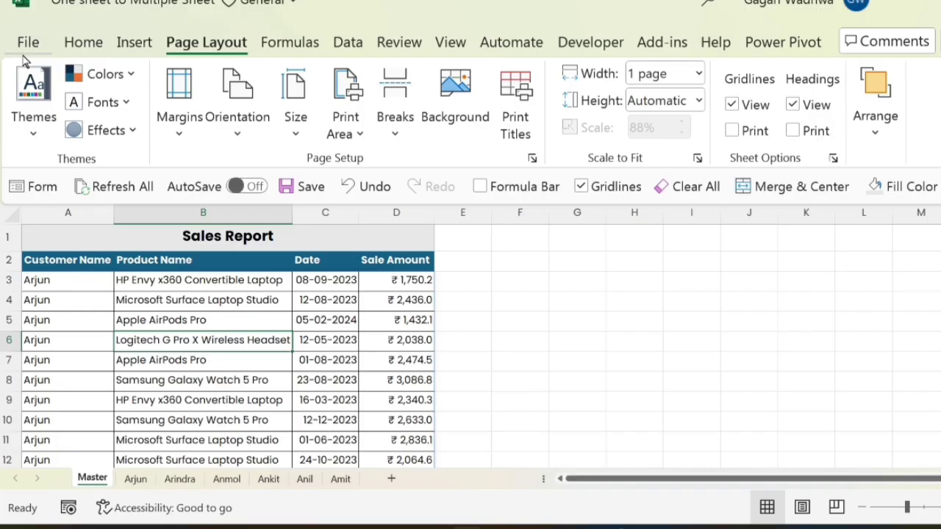
Step: Set the sheet's print footer to the preset "Page 1 of ?" in the page setup
click(533, 158)
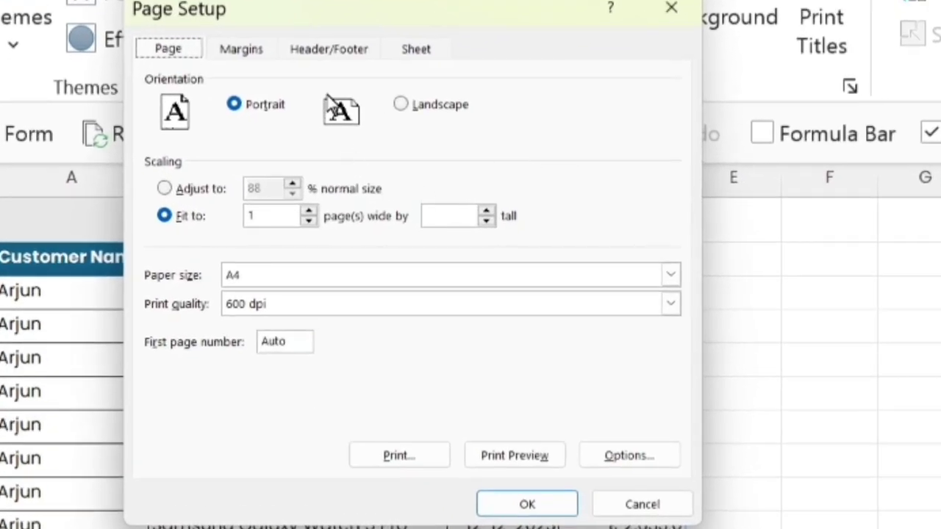
click(347, 53)
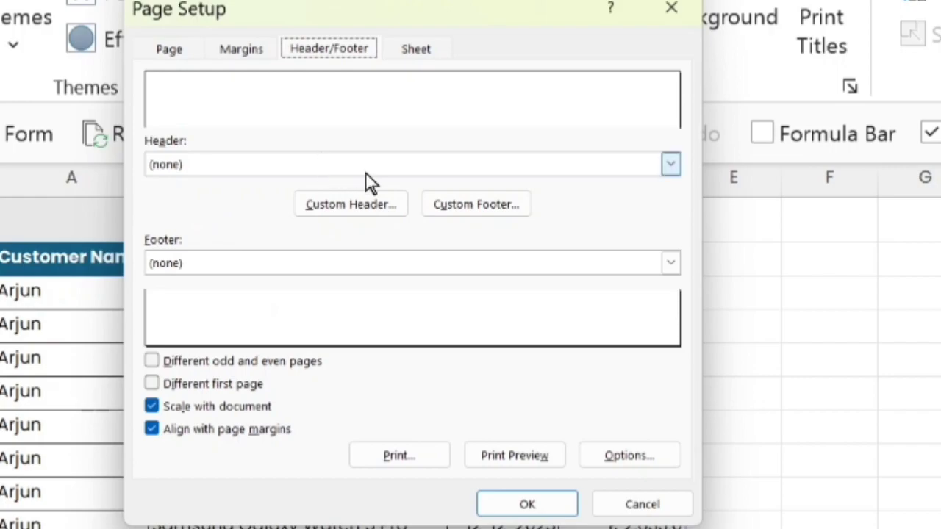
click(671, 262)
click(664, 263)
click(665, 263)
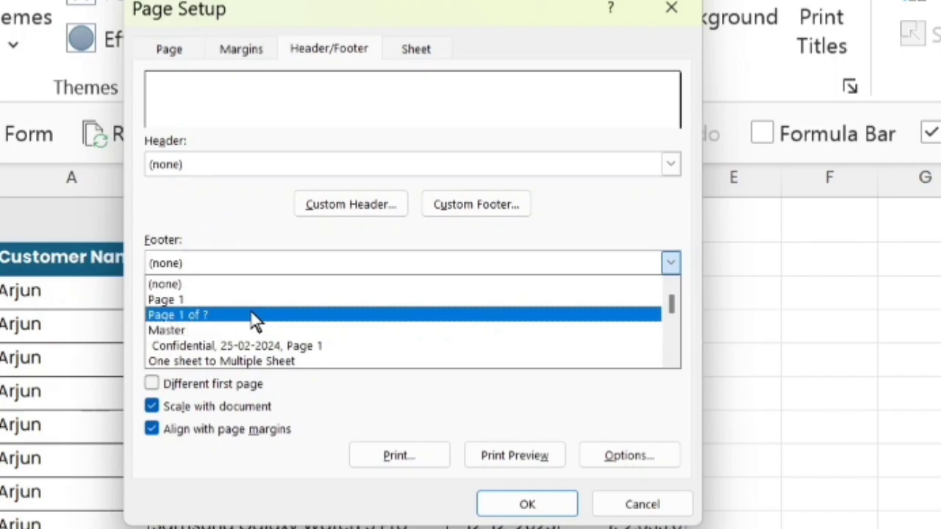
click(200, 331)
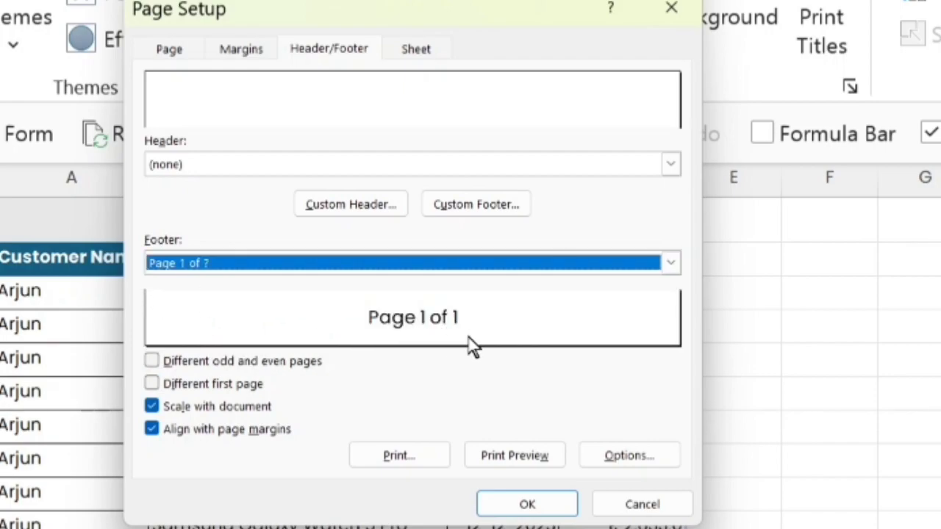
Step: Examine the page-number footer on successive pages of the print preview, then return to the worksheet
click(516, 459)
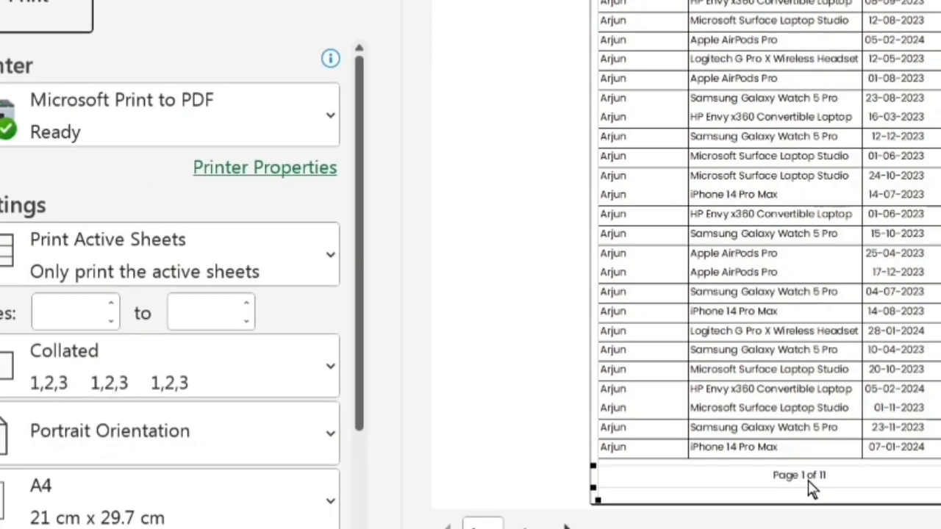
scroll(846, 498, down, 1)
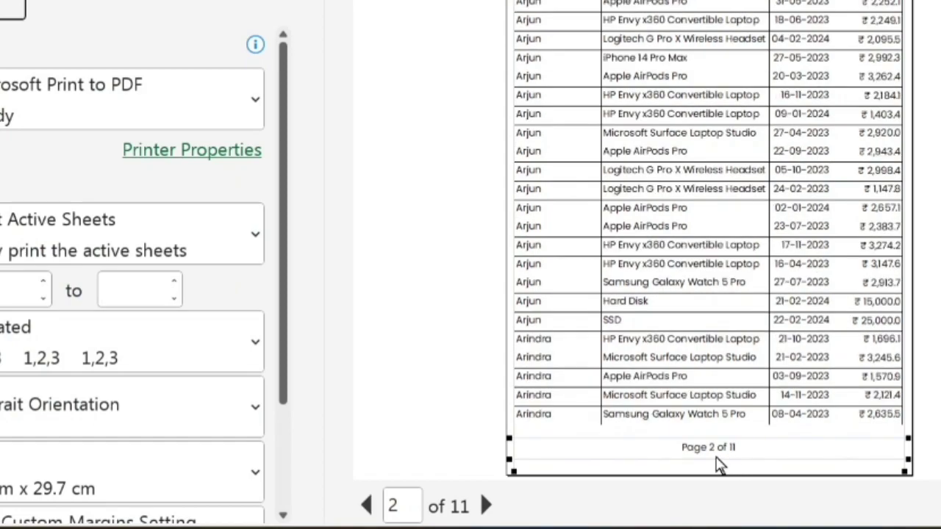
scroll(760, 462, down, 2)
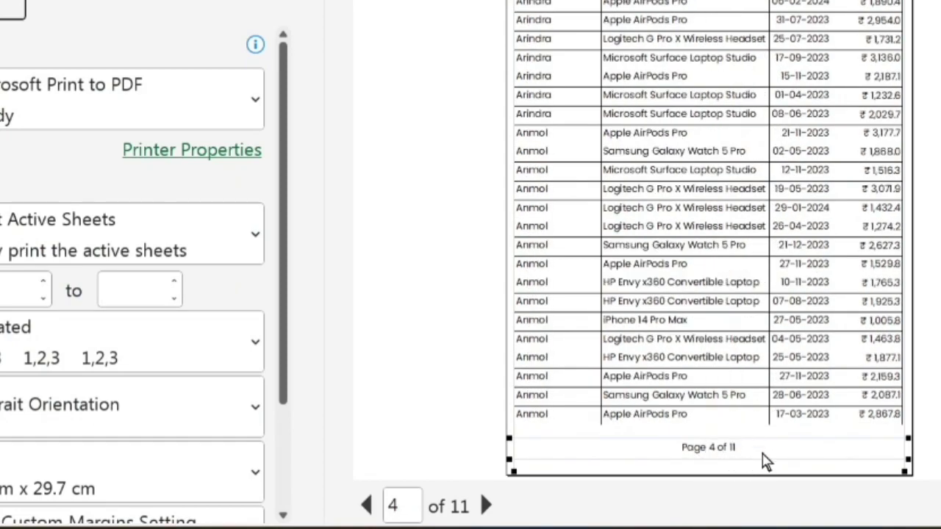
scroll(764, 460, down, 4)
scroll(761, 460, down, 3)
scroll(760, 460, up, 7)
scroll(756, 455, up, 4)
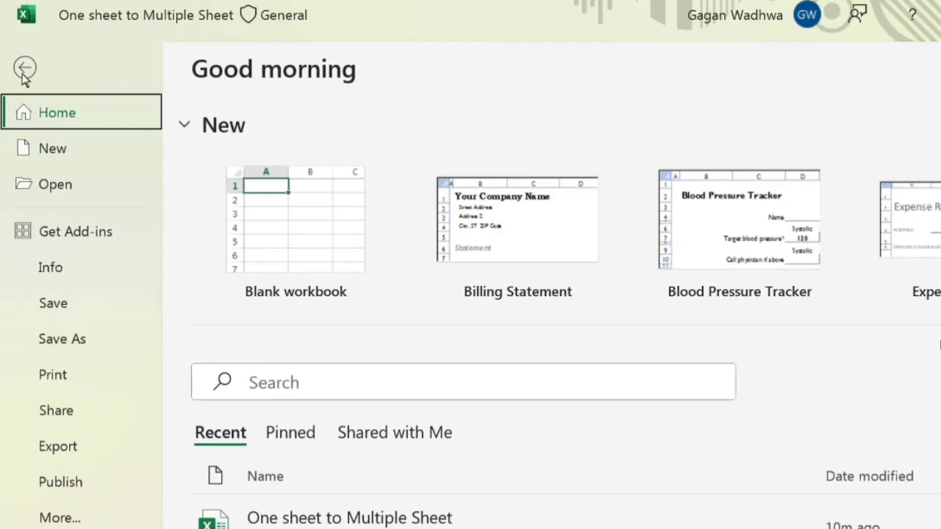
click(22, 67)
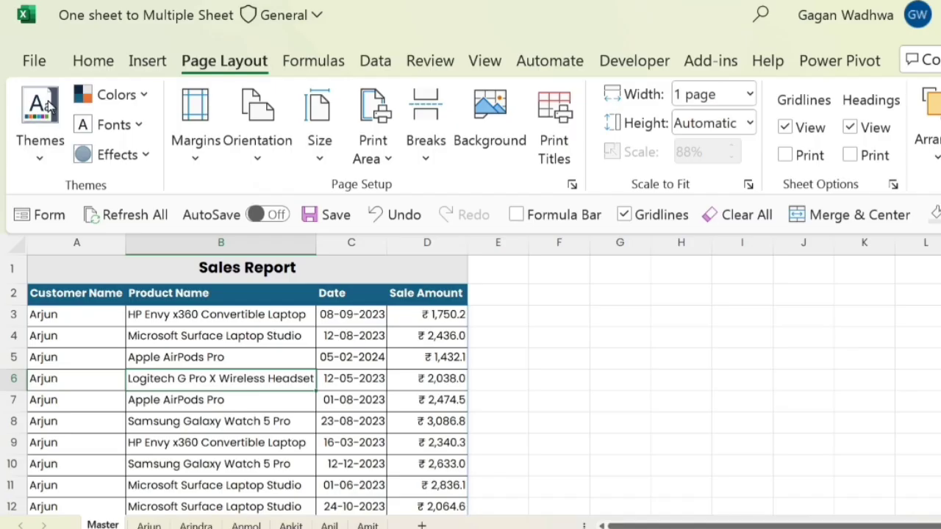
Step: Create a custom print header with "Subscribe" in the left section, "To My" in the center and "Channel" in the right
click(575, 188)
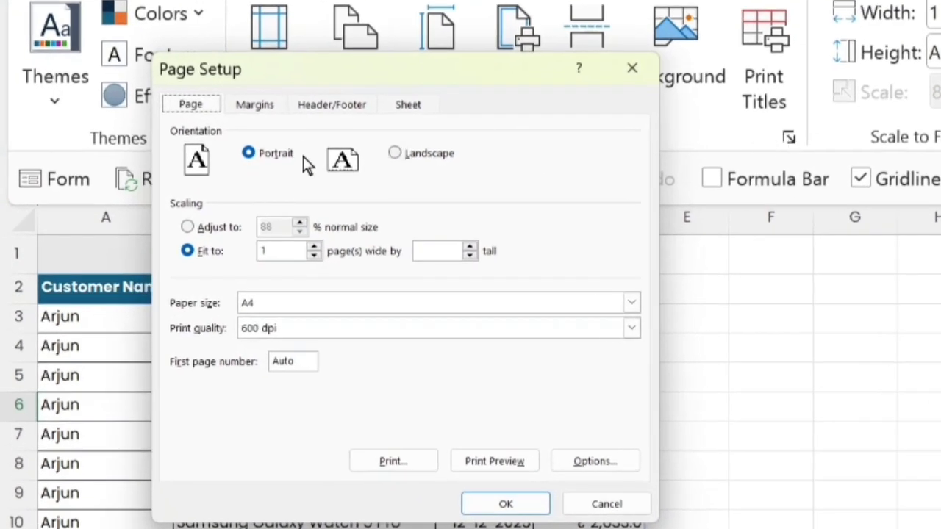
click(258, 153)
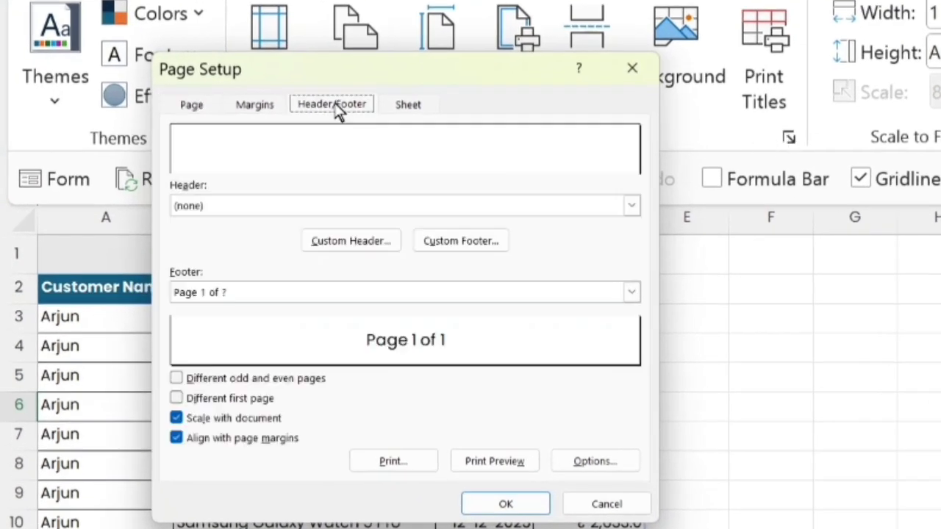
click(630, 207)
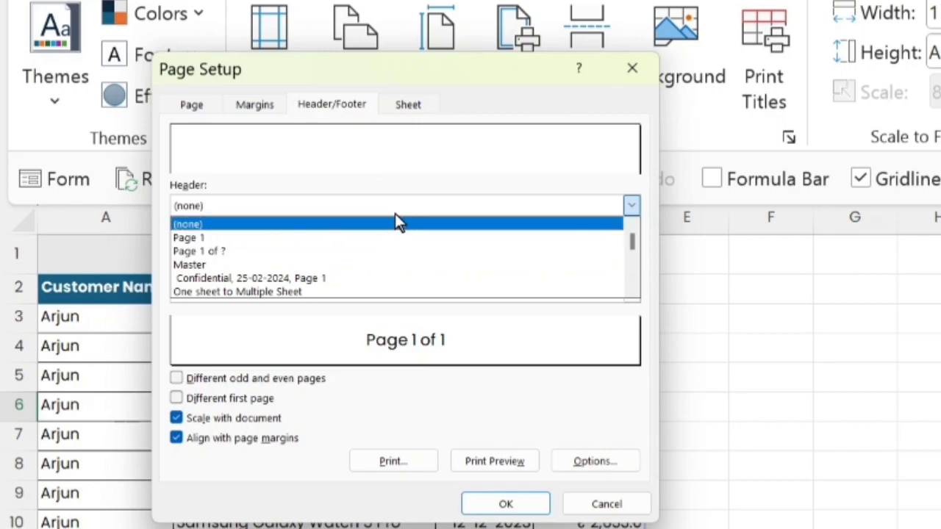
click(165, 283)
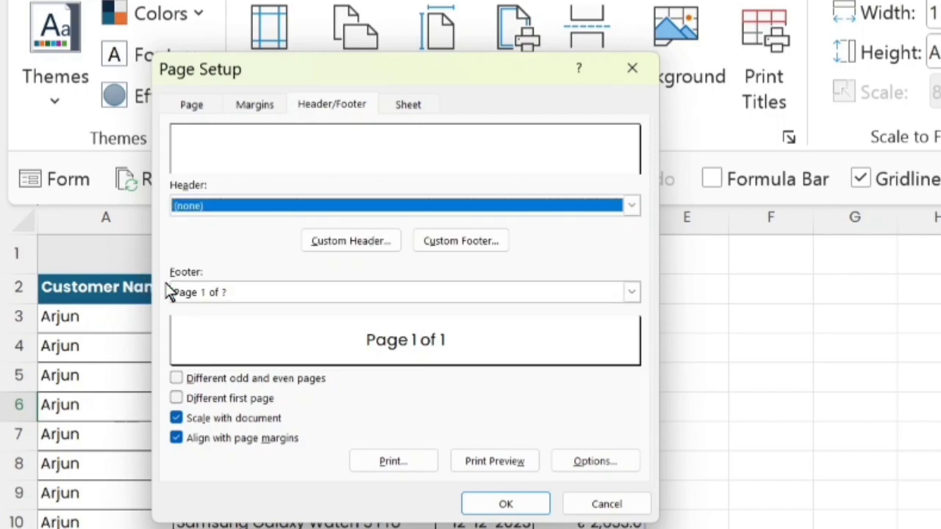
click(380, 245)
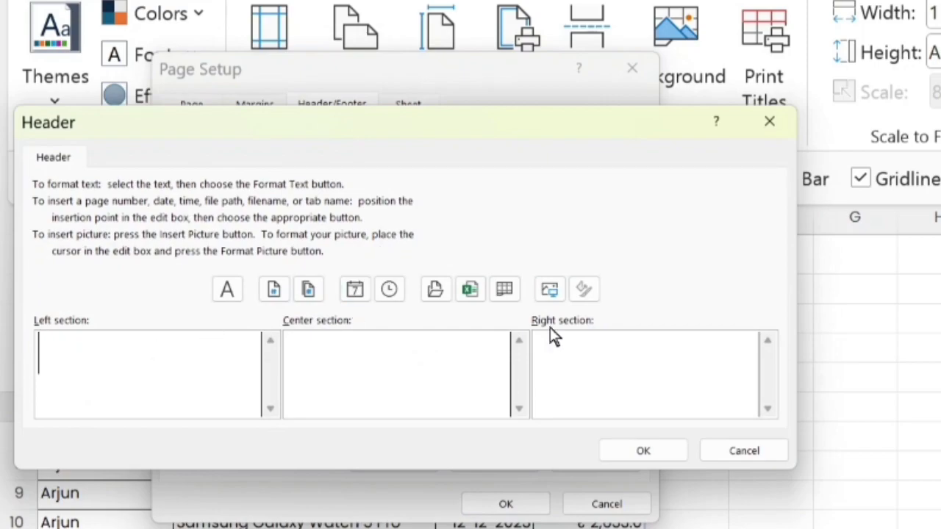
text(Subscribe)
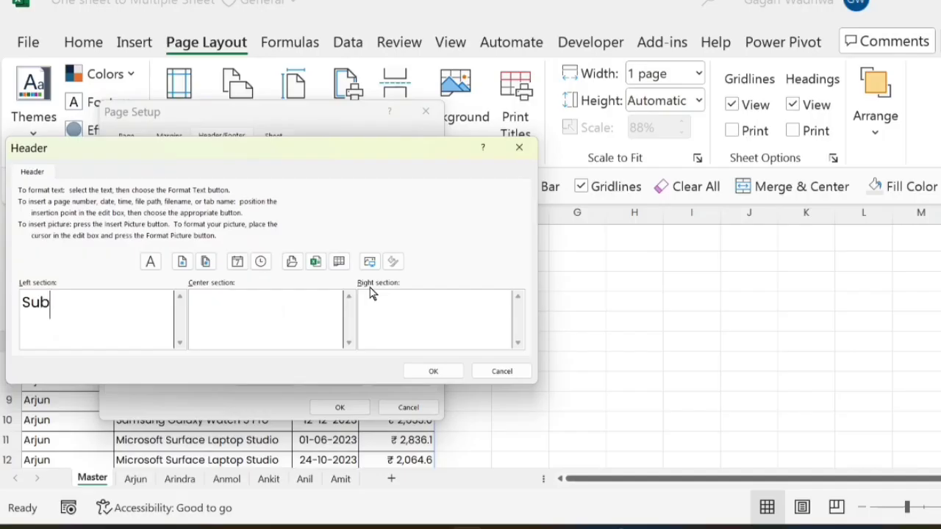
click(453, 351)
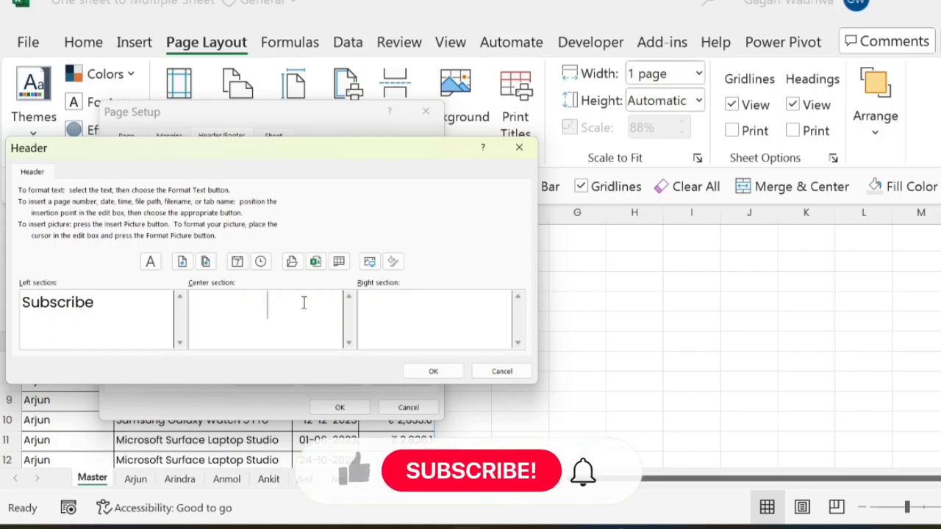
text(To My)
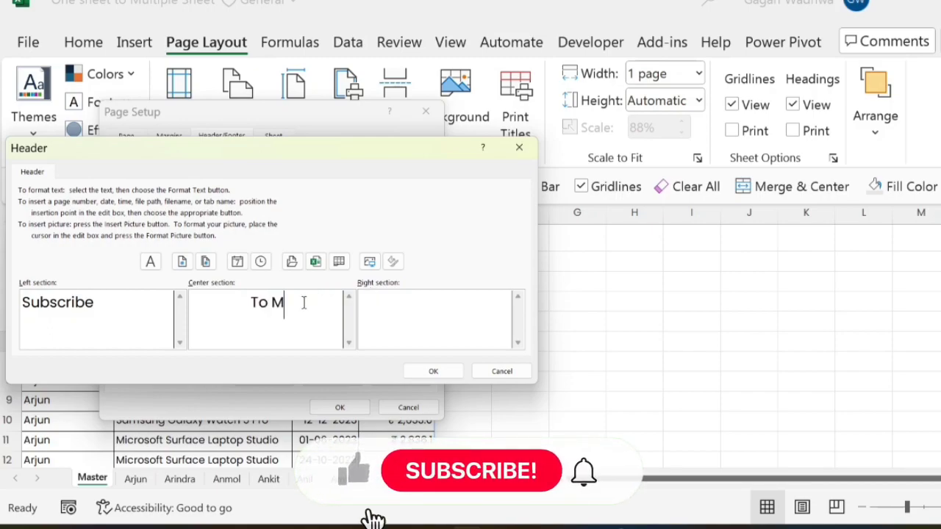
click(479, 314)
text(Channel)
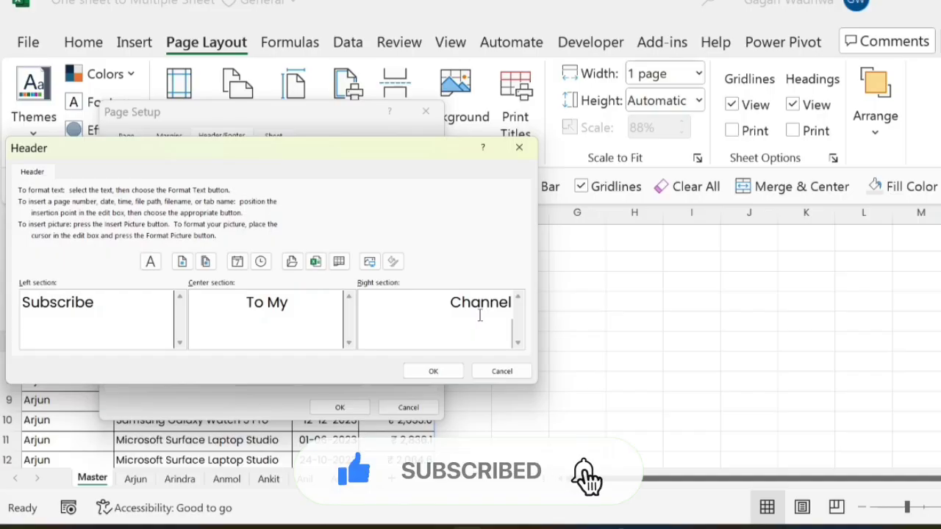
click(433, 371)
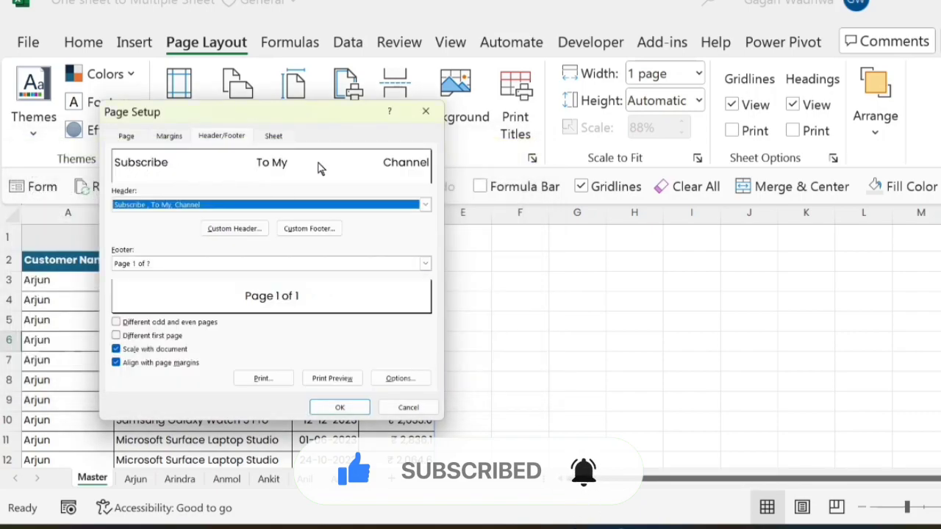
Step: Check the custom header and the footer on several print preview pages, then return to the worksheet
click(360, 378)
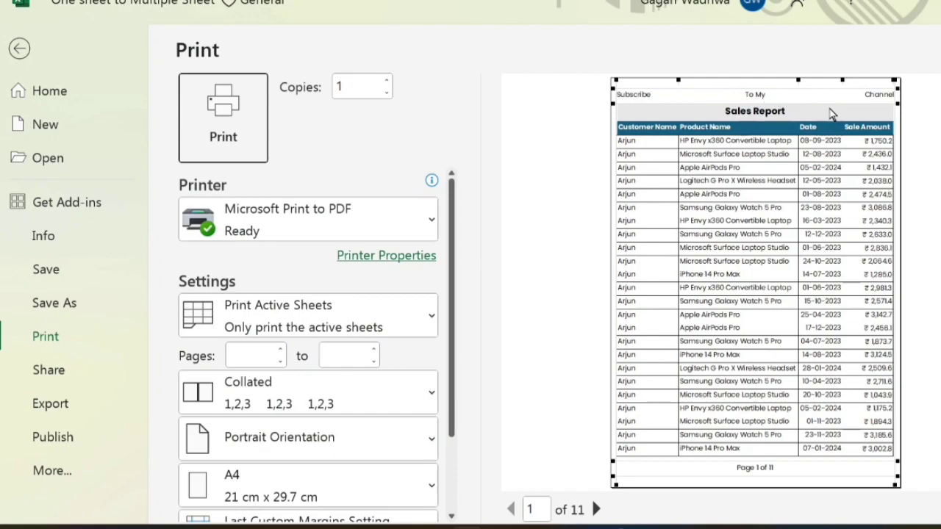
scroll(830, 114, down, 4)
scroll(828, 109, down, 2)
scroll(825, 122, up, 6)
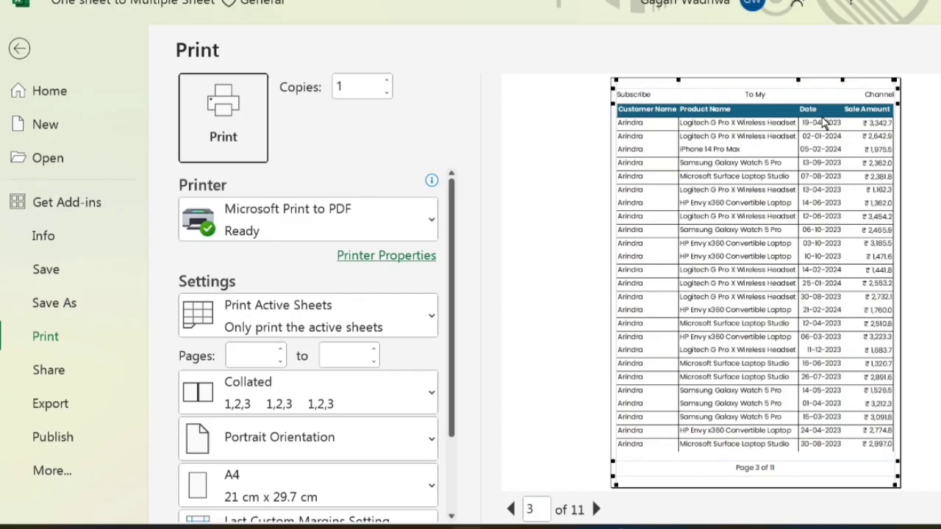
key(Escape)
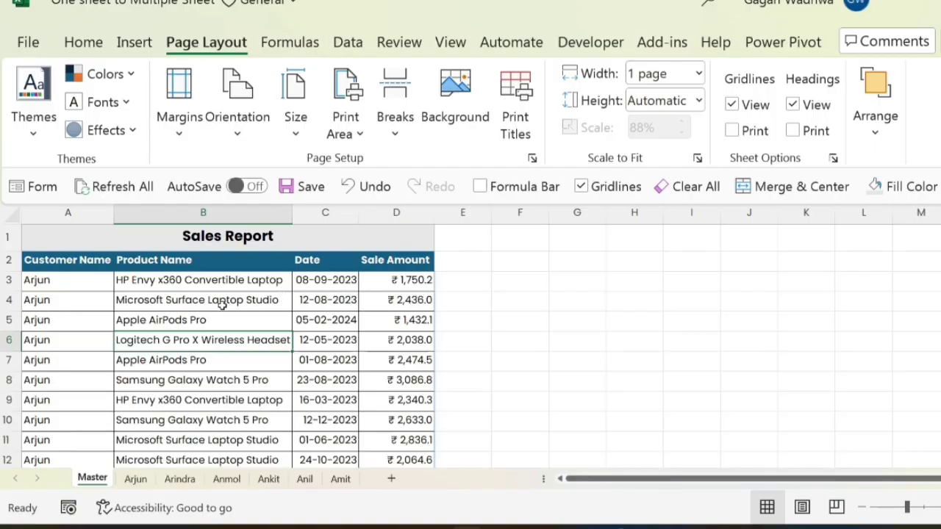
Step: Look through the sales records and the page breaks down the Master sheet, then return to the top rows
scroll(222, 306, down, 20)
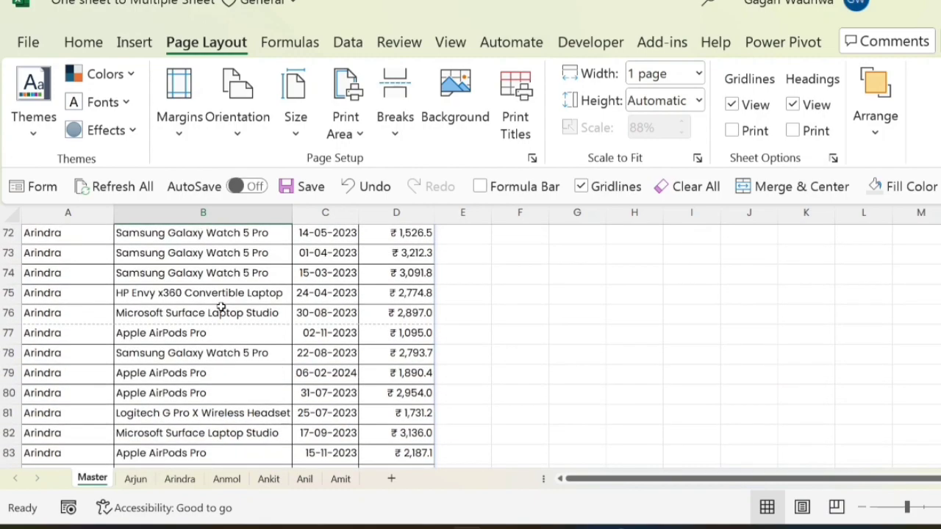
scroll(220, 307, down, 8)
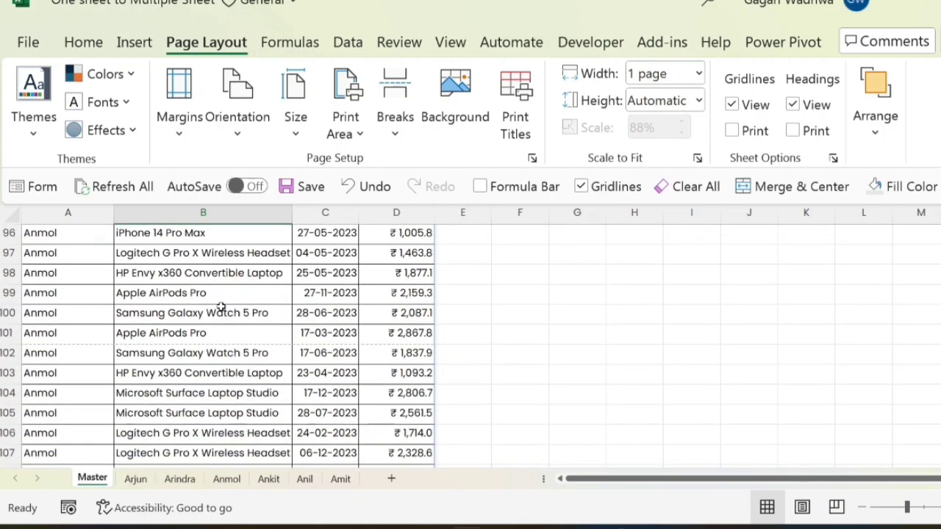
scroll(220, 307, down, 8)
scroll(221, 307, down, 16)
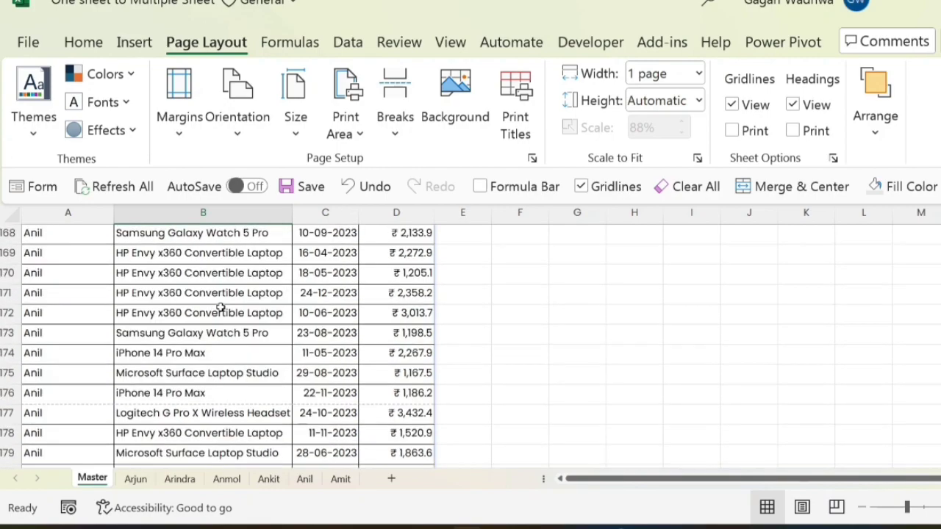
scroll(220, 307, up, 20)
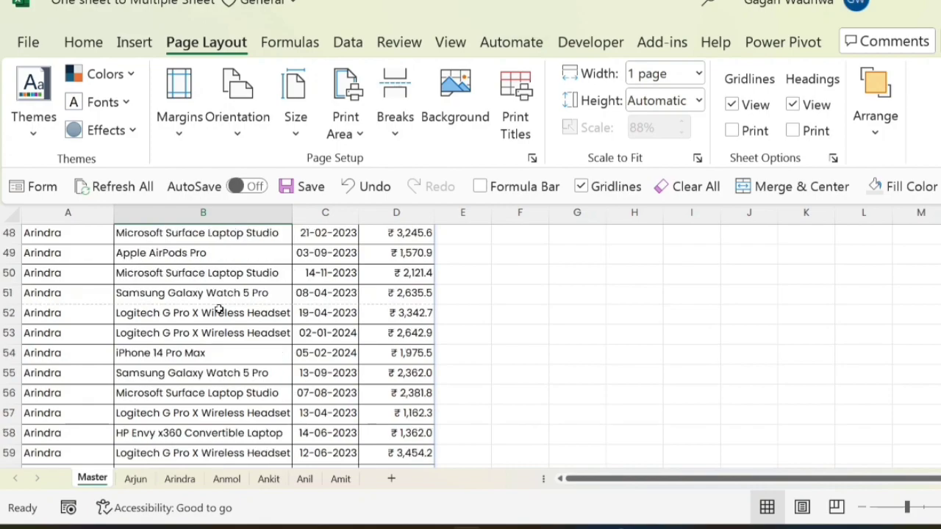
scroll(218, 309, up, 16)
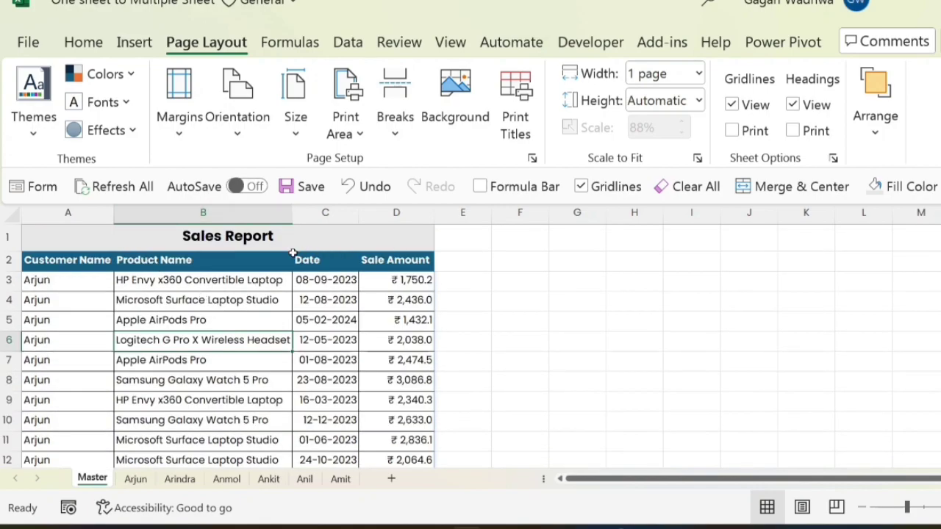
Step: Set the Master sheet's print header to (none) in the page setup
click(532, 160)
click(220, 138)
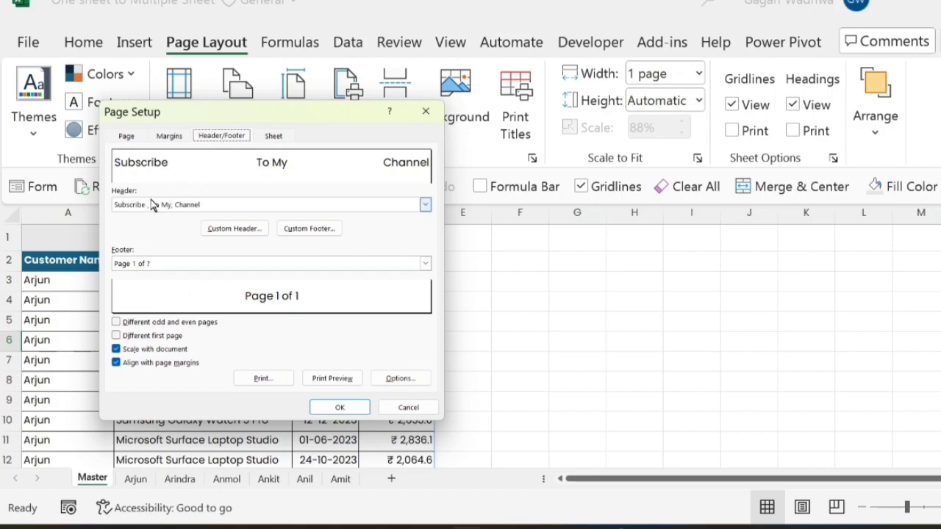
click(200, 206)
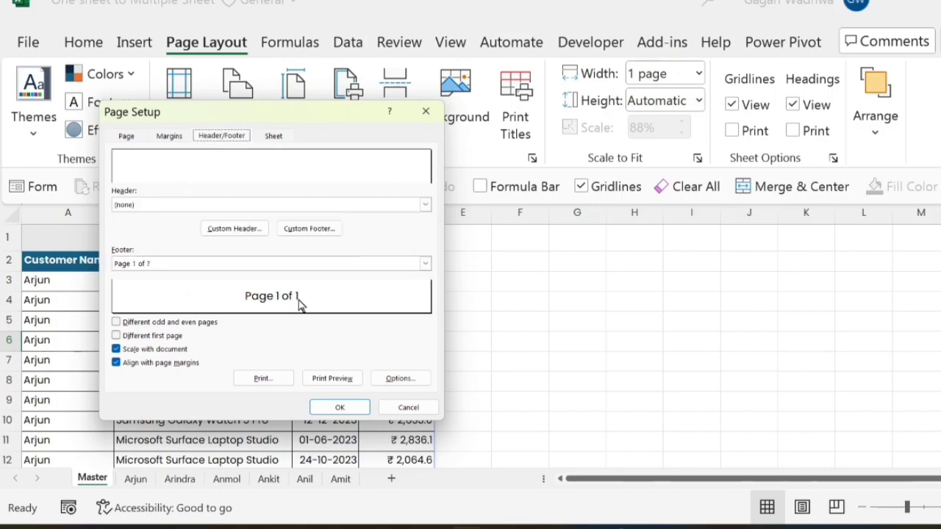
Step: Set the Master sheet's print footer to the preset that combines the workbook's full file path with the page number
click(340, 264)
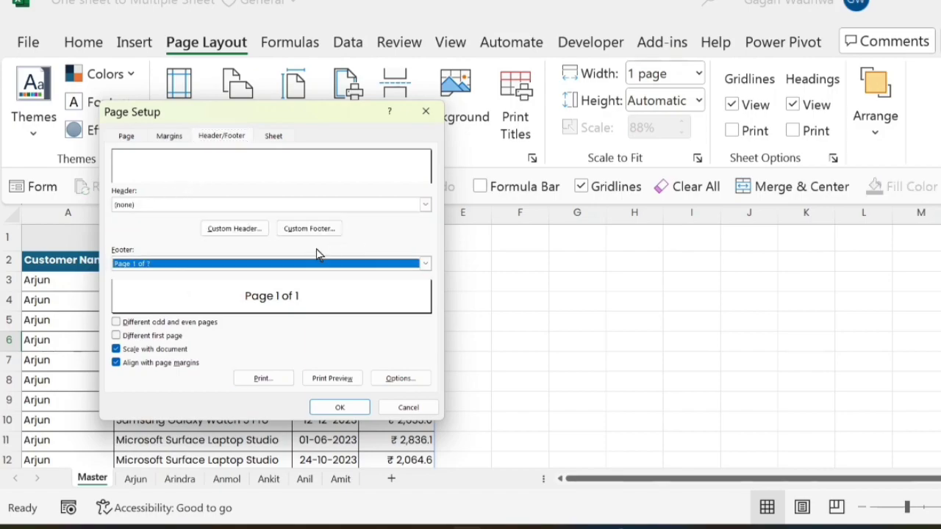
click(426, 264)
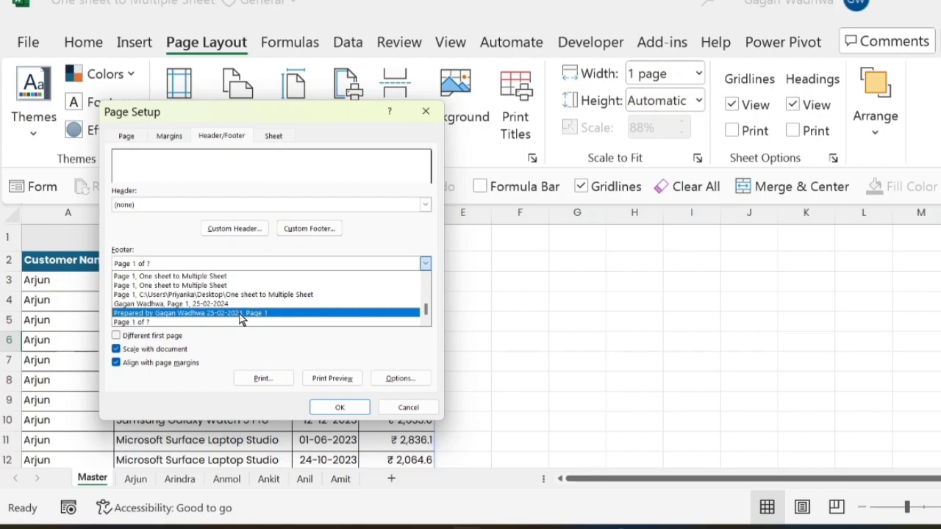
scroll(248, 318, up, 3)
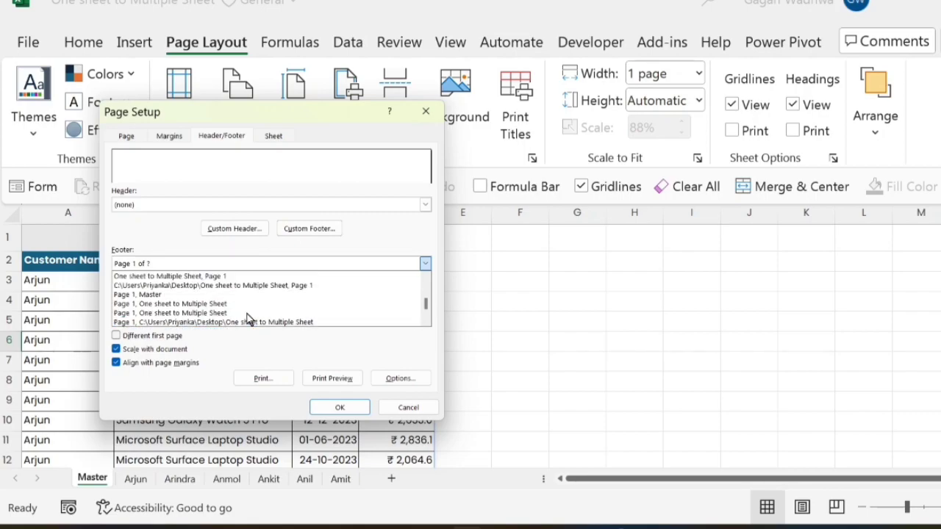
scroll(246, 309, up, 2)
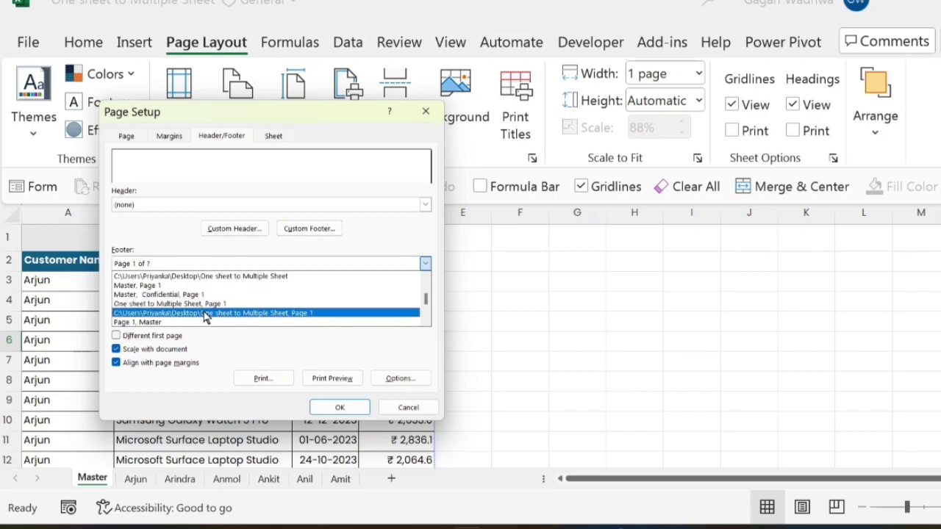
click(217, 313)
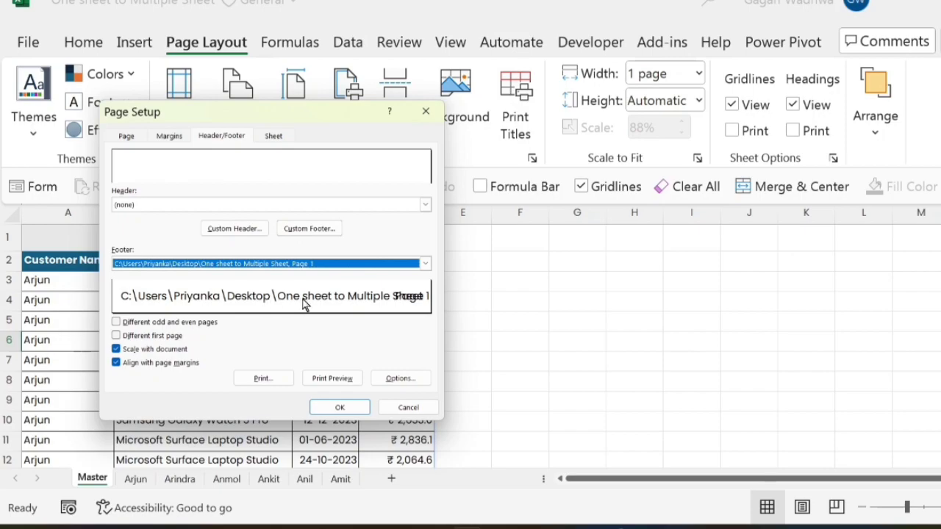
Step: Open the print preview and check the file path and page number footer across several pages
click(329, 378)
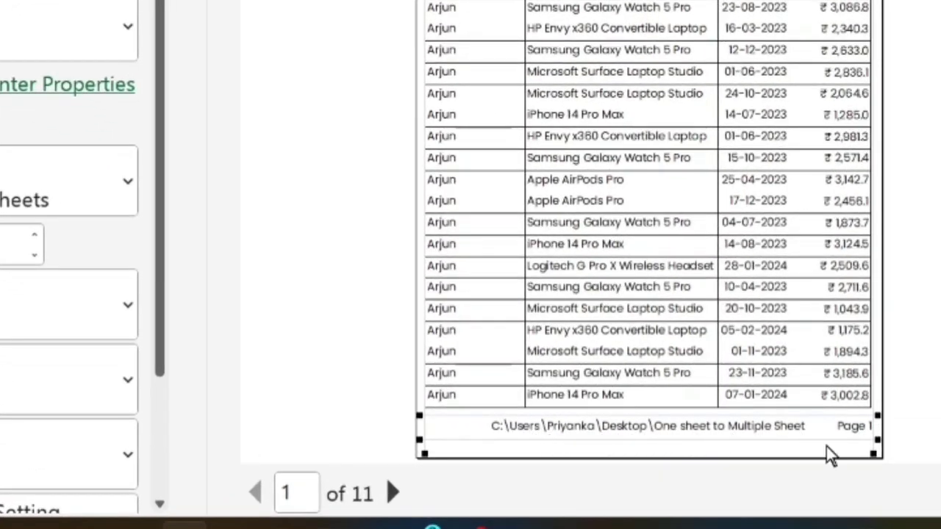
scroll(827, 446, down, 5)
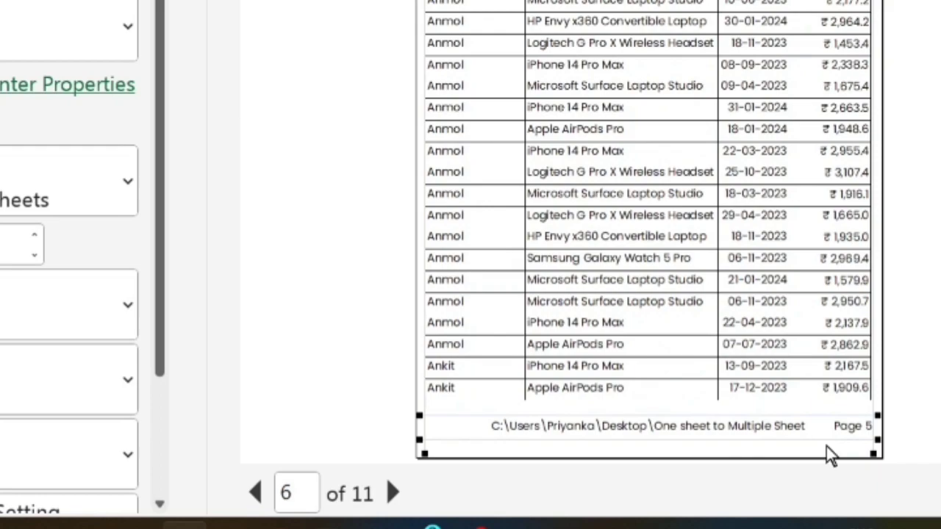
scroll(826, 449, down, 1)
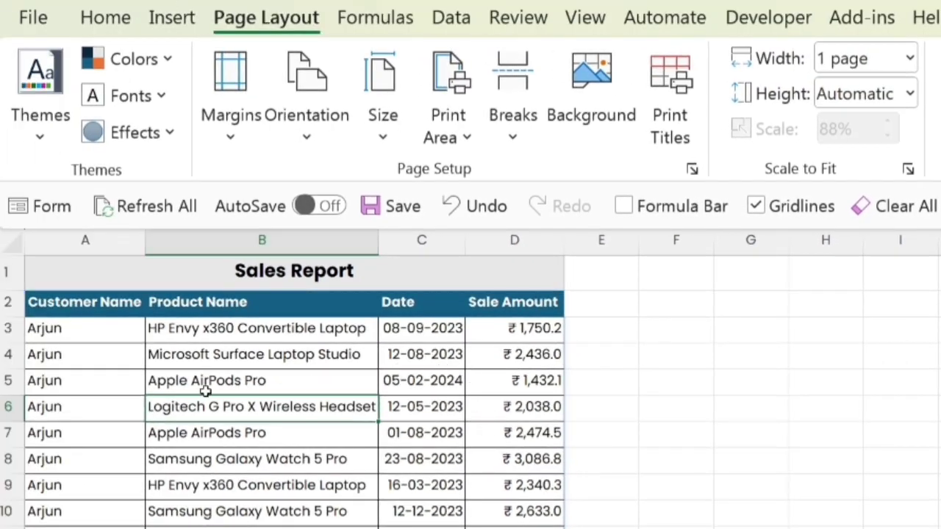
Step: Select the whole Sales Report table, clear the existing print area and set the selection as the print area
scroll(206, 391, down, 8)
scroll(193, 372, up, 8)
drag(441, 271, 458, 506)
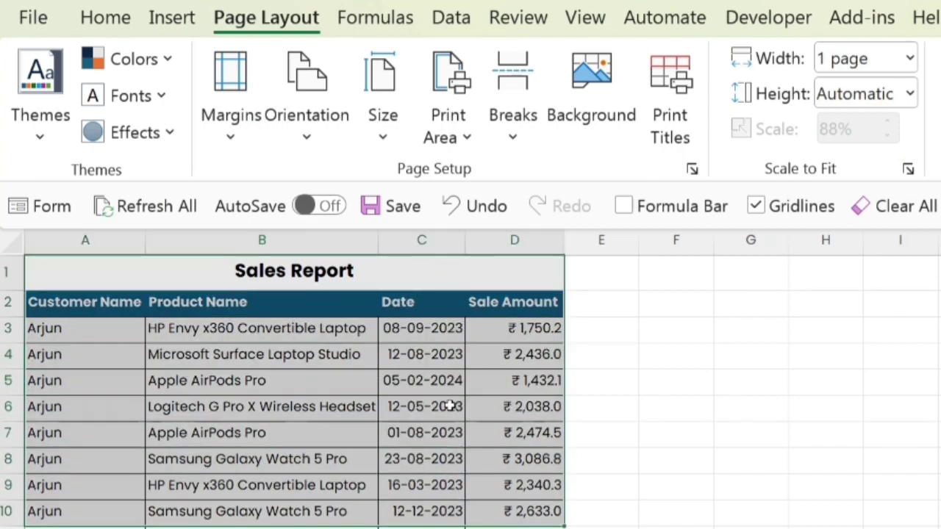
click(455, 133)
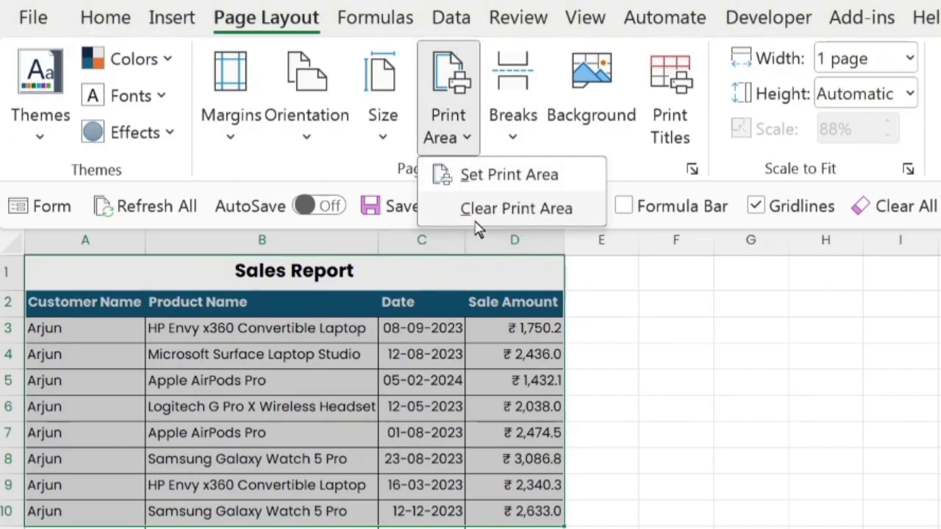
click(516, 209)
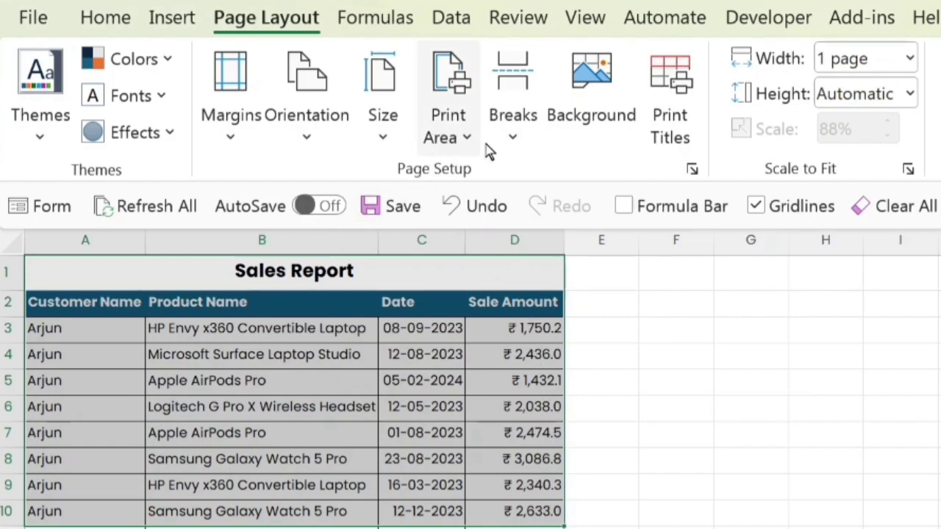
click(459, 142)
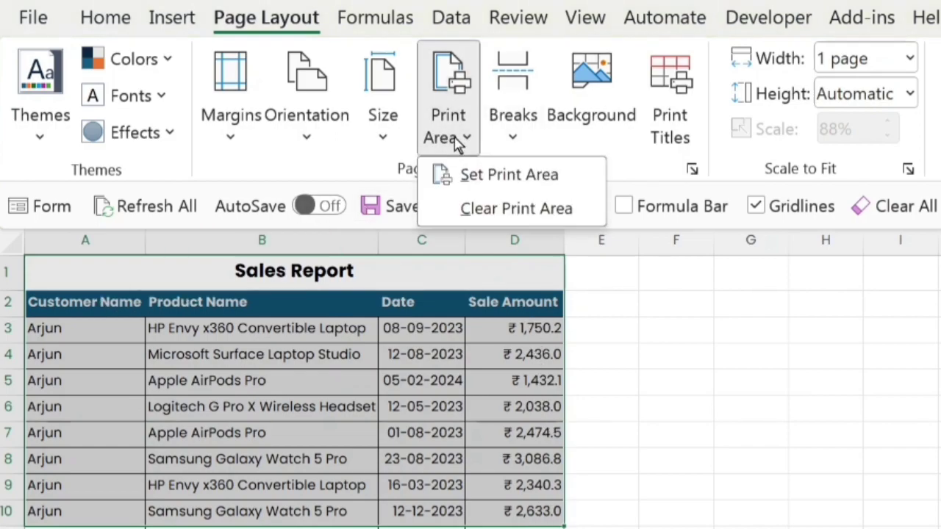
click(504, 188)
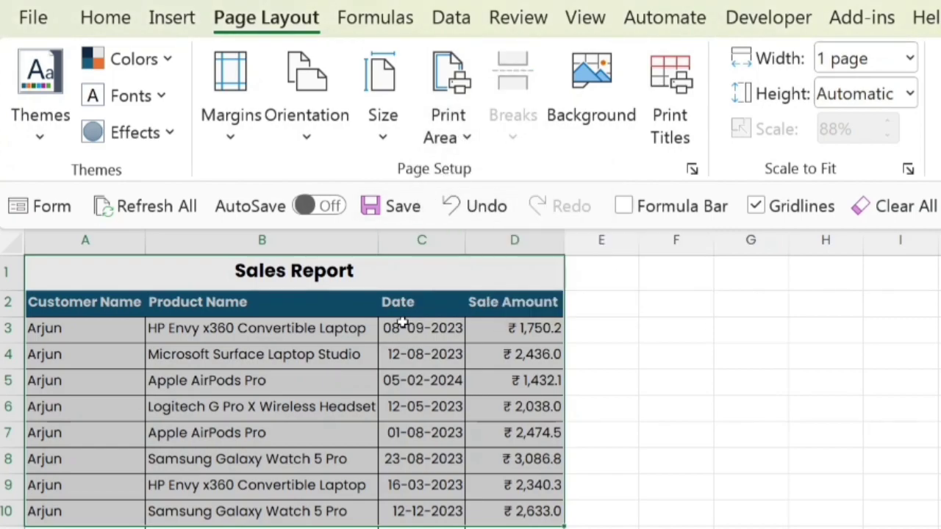
Step: Open the print settings and review the available printers and the page options for the Master sheet
key(ctrl+p)
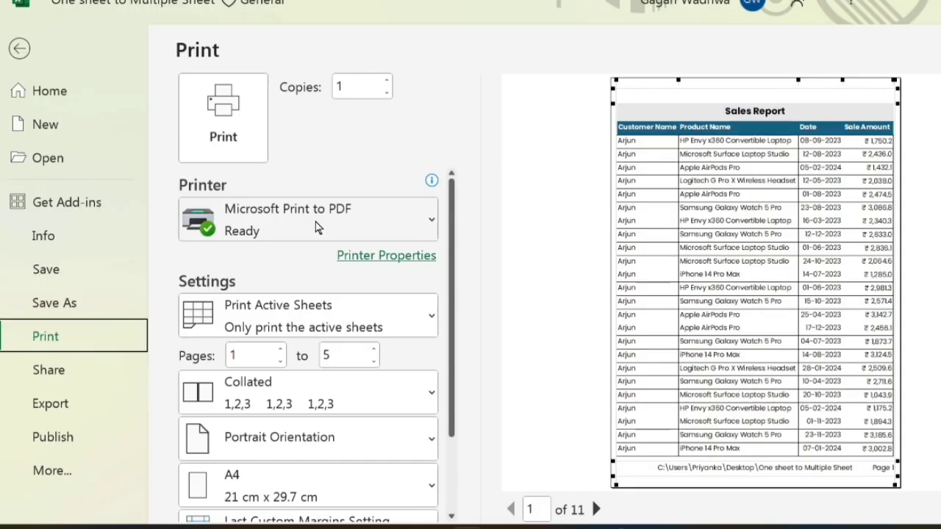
click(316, 222)
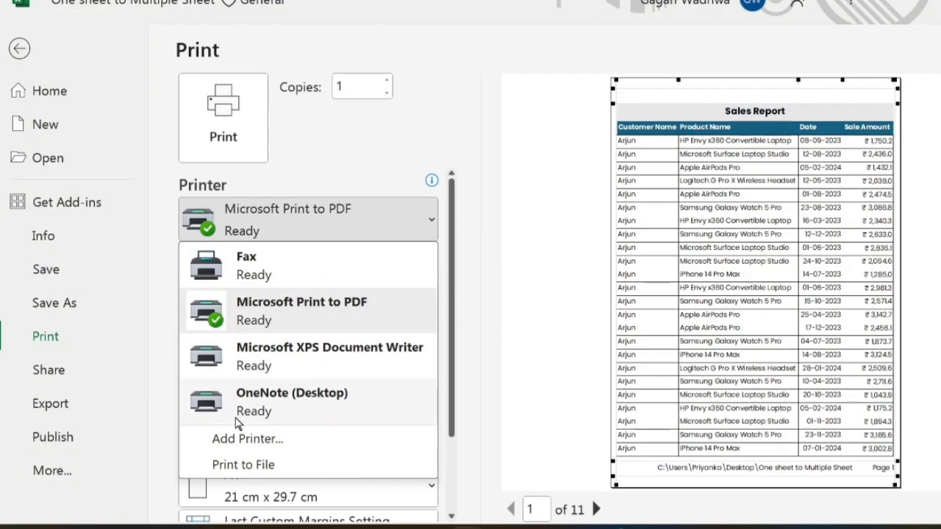
click(347, 213)
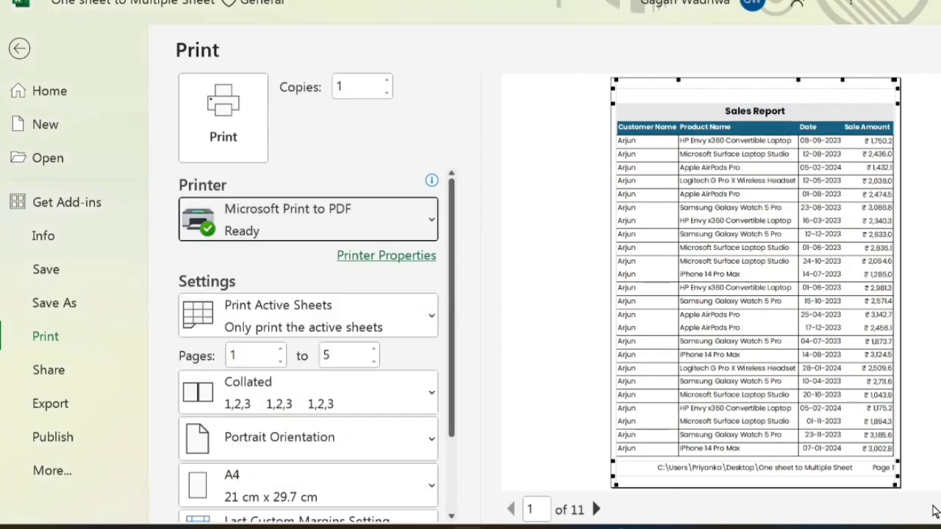
scroll(446, 337, down, 3)
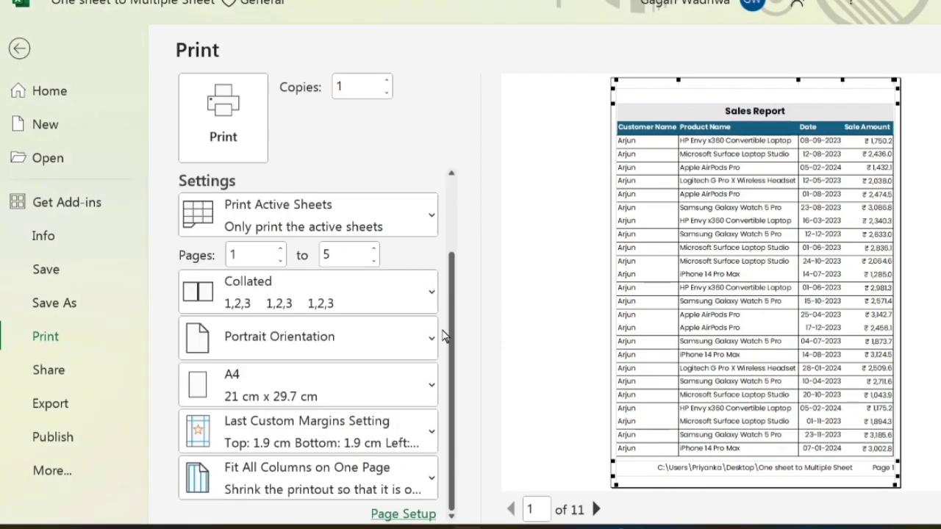
Step: Export the Master sheet as a PDF to the Desktop under the file name "One sheet to Multiple Sheetfg"
click(231, 112)
click(661, 366)
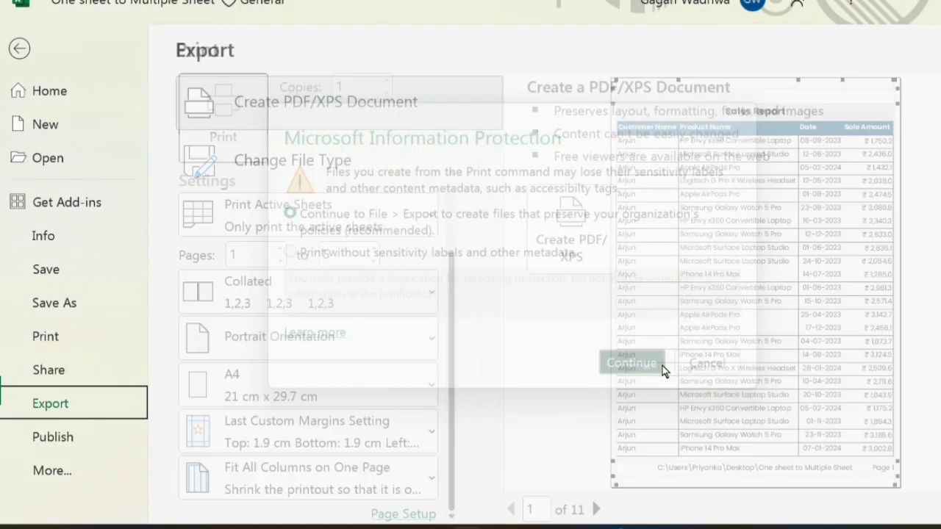
click(570, 248)
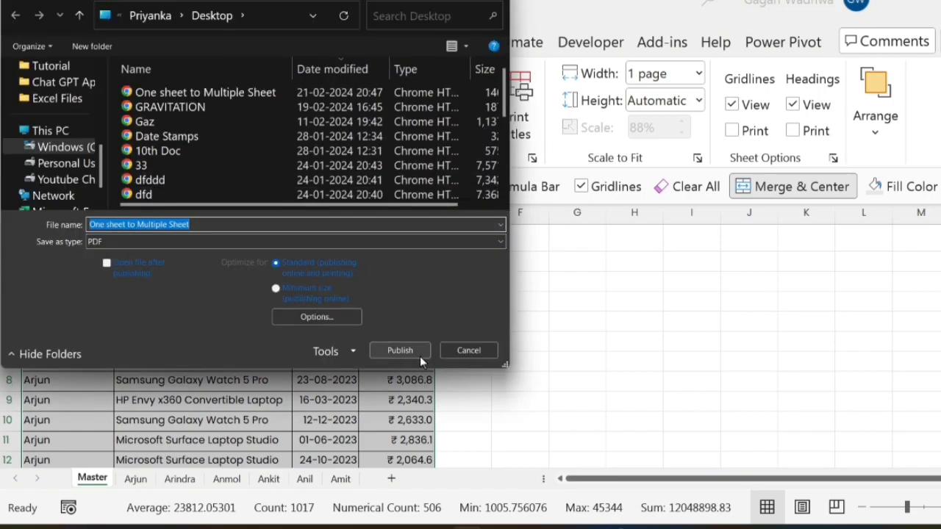
click(398, 351)
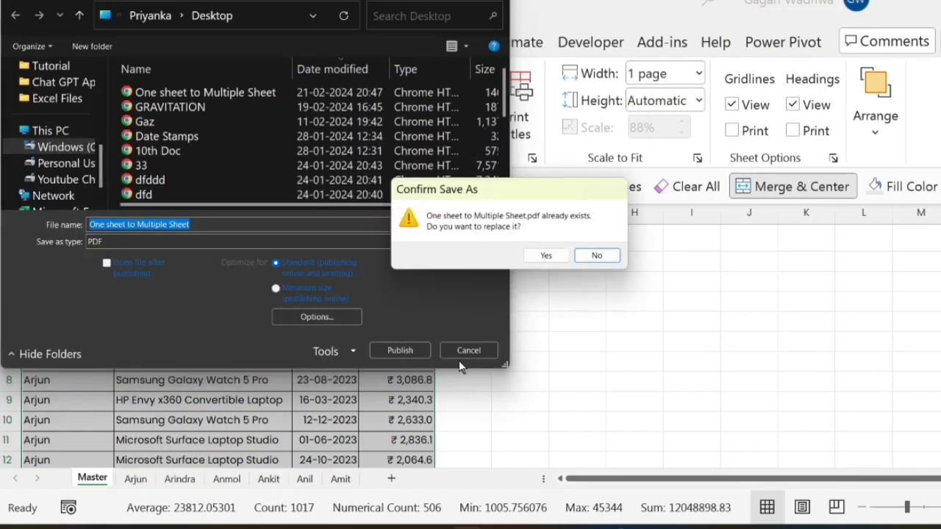
click(597, 256)
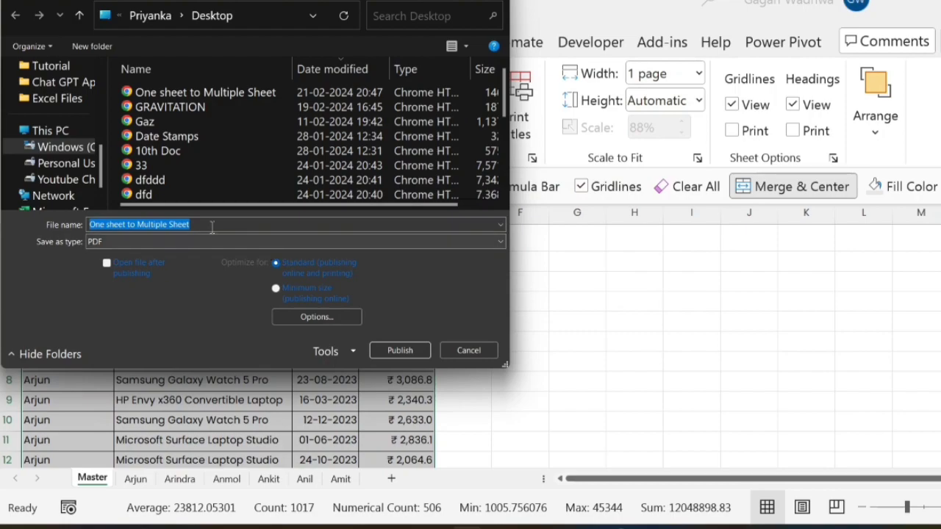
click(212, 226)
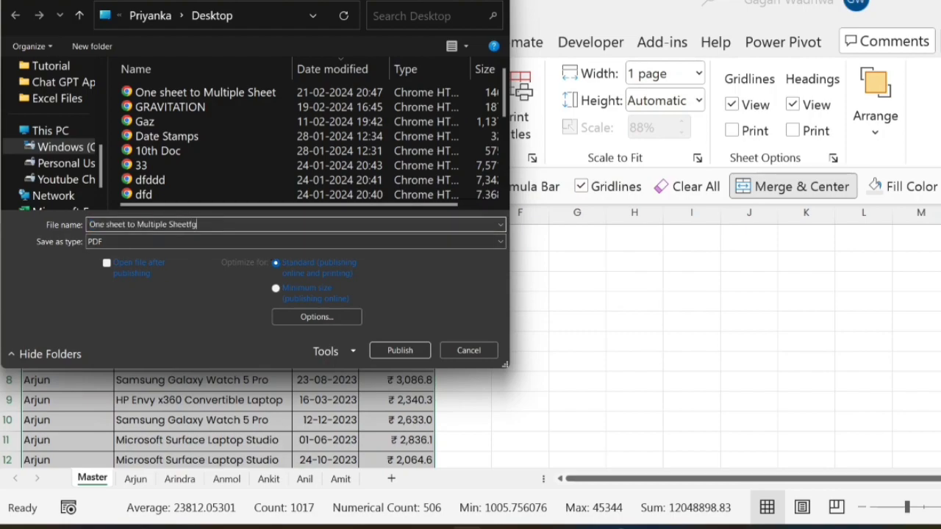
click(414, 353)
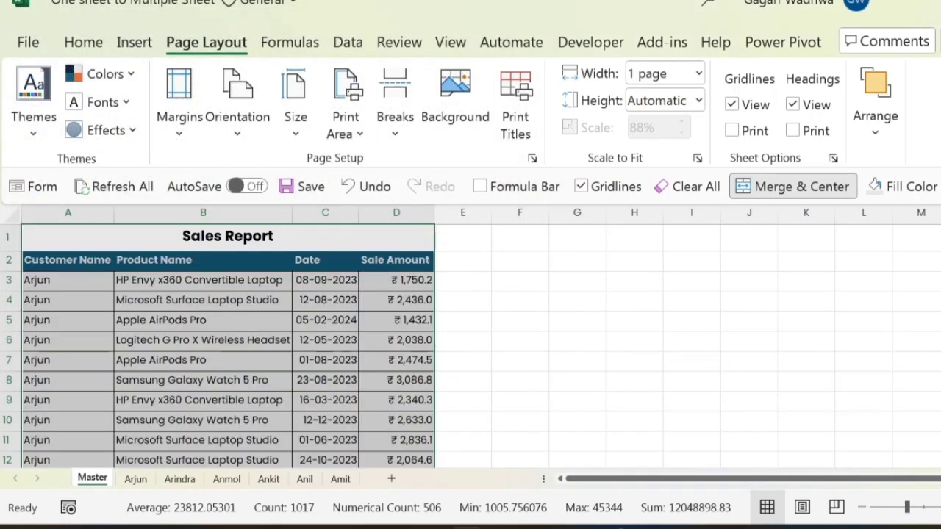
Step: Open the exported "One sheet to Multiple Sheetfg" PDF from the desktop
key(super+d)
click(478, 125)
key(F2)
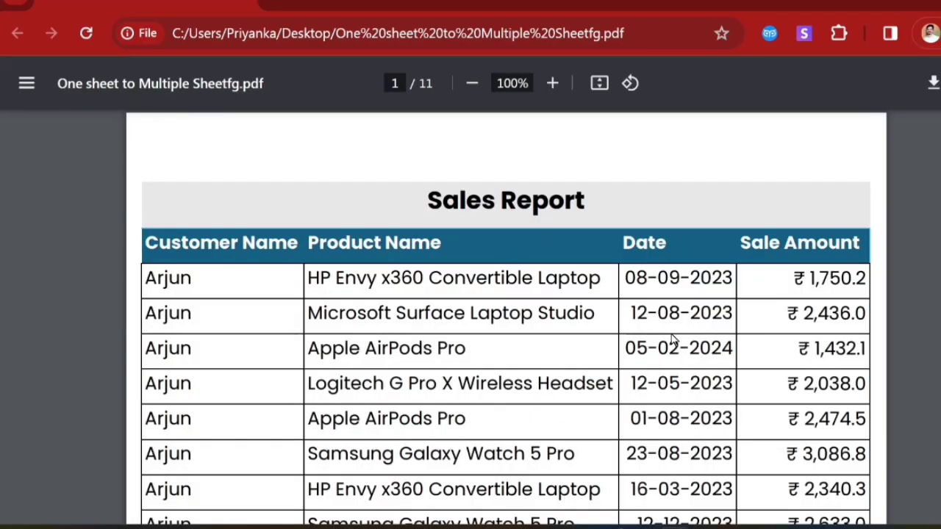
Step: Check the repeated header row, file path footer and page numbers through the exported PDF's pages, ending at the first page
scroll(570, 198, down, 10)
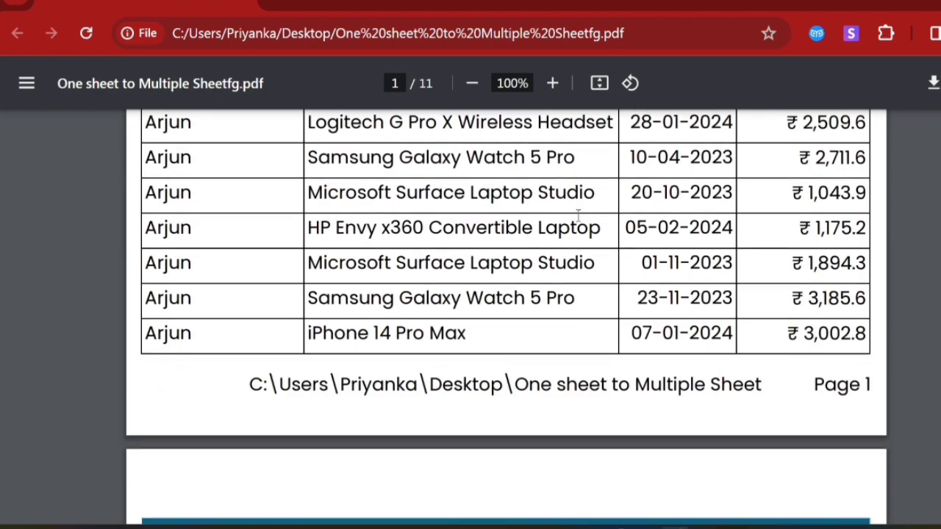
scroll(578, 216, down, 20)
scroll(504, 292, up, 10)
scroll(504, 292, down, 10)
scroll(505, 375, up, 5)
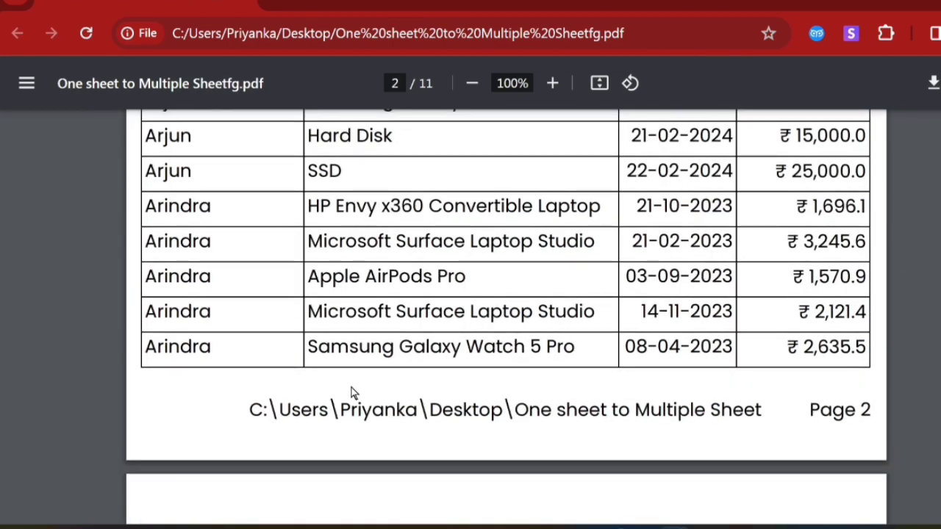
drag(248, 397, 875, 397)
scroll(606, 399, down, 5)
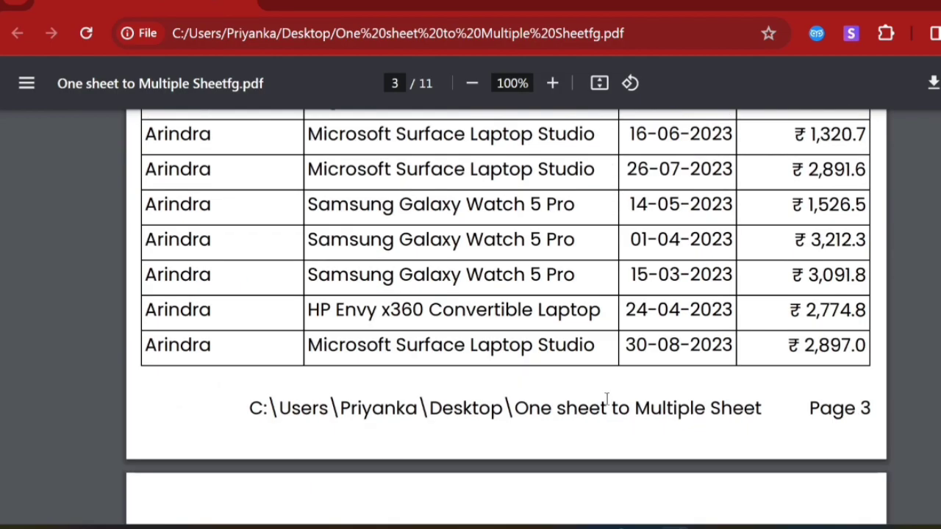
scroll(607, 399, down, 20)
scroll(606, 401, up, 20)
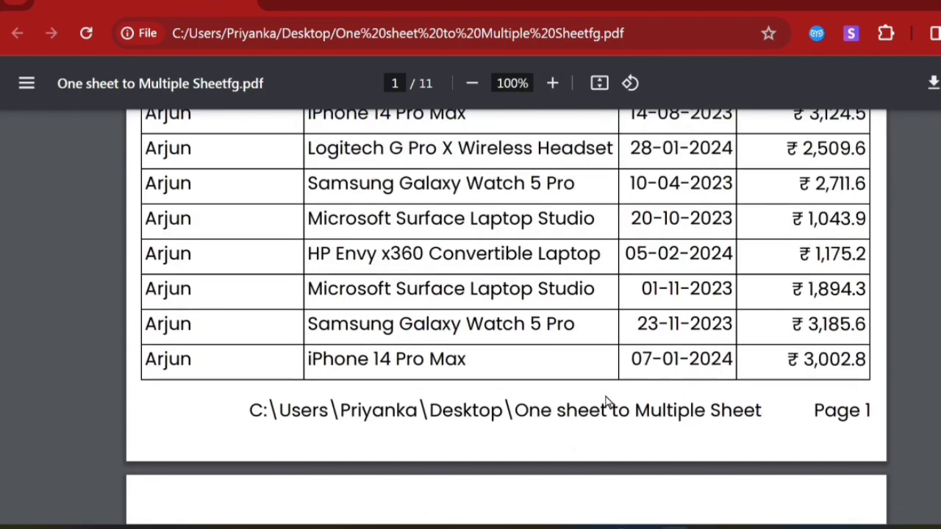
scroll(607, 400, up, 10)
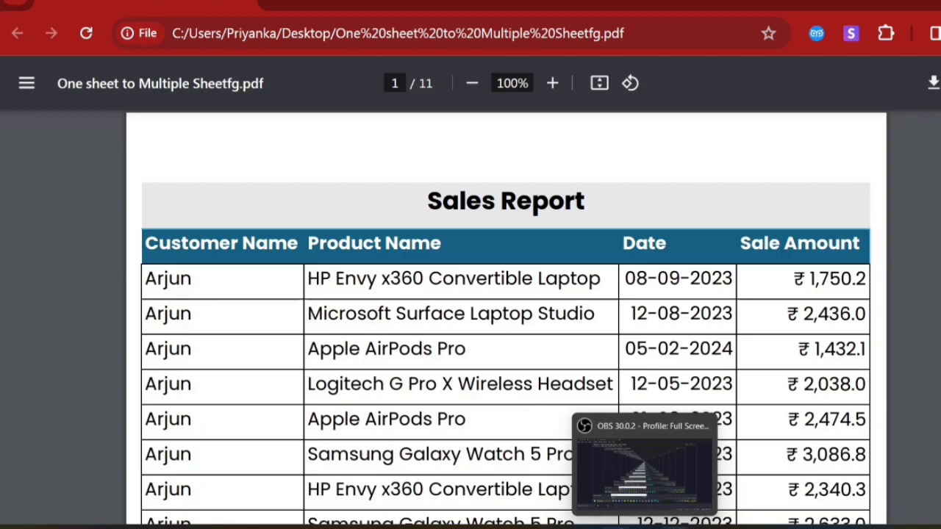
Step: Switch back to Excel, go to the first customer's sheet and select the Per Day error values in E3:E8
click(586, 528)
click(585, 528)
click(466, 528)
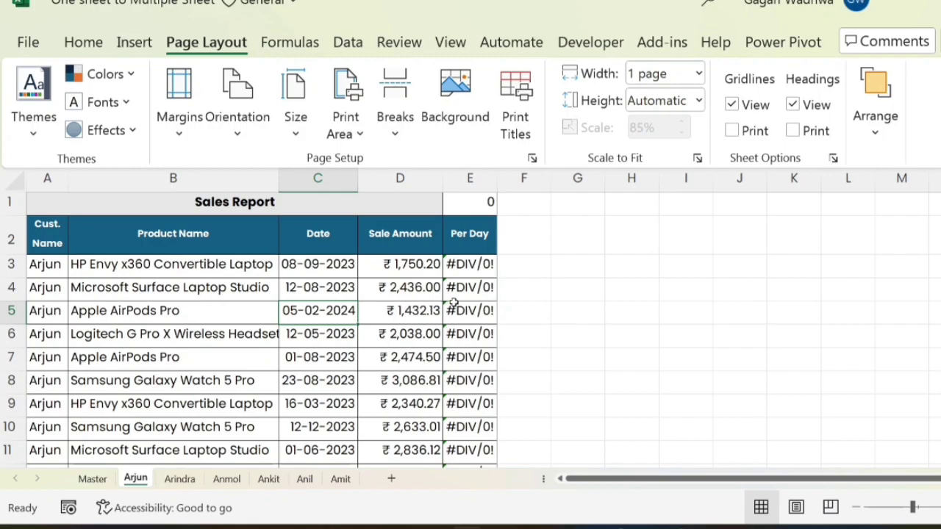
drag(476, 271, 473, 382)
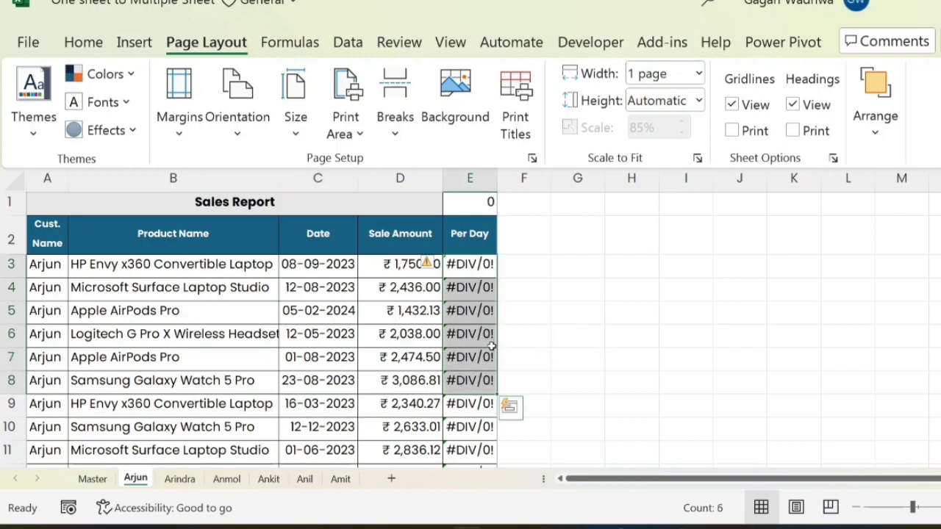
Step: From the customer sheet's print preview, configure the page setup to print cell errors as "--" and apply it
key(ctrl+p)
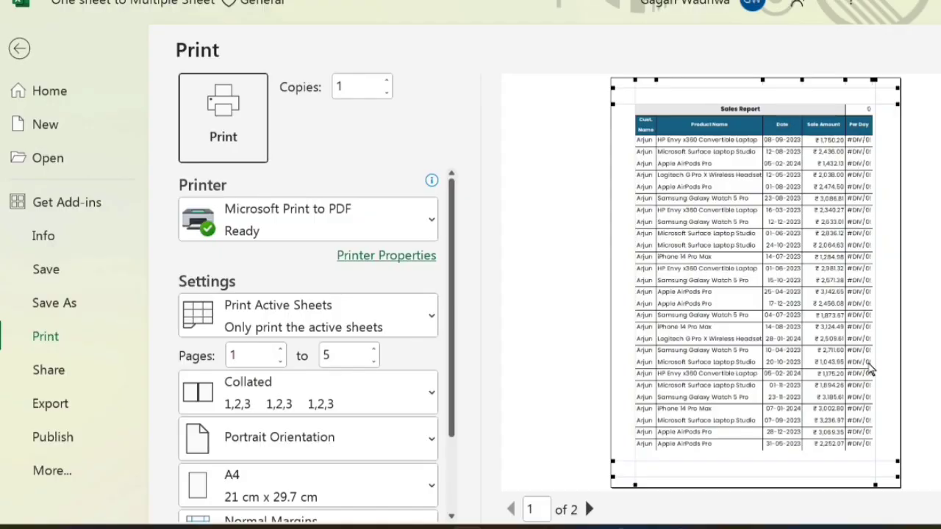
scroll(420, 374, down, 3)
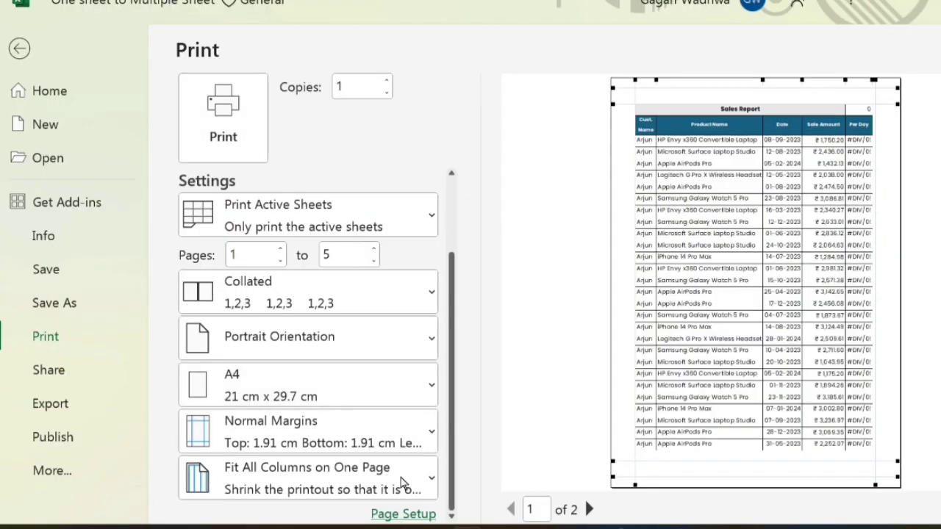
click(403, 513)
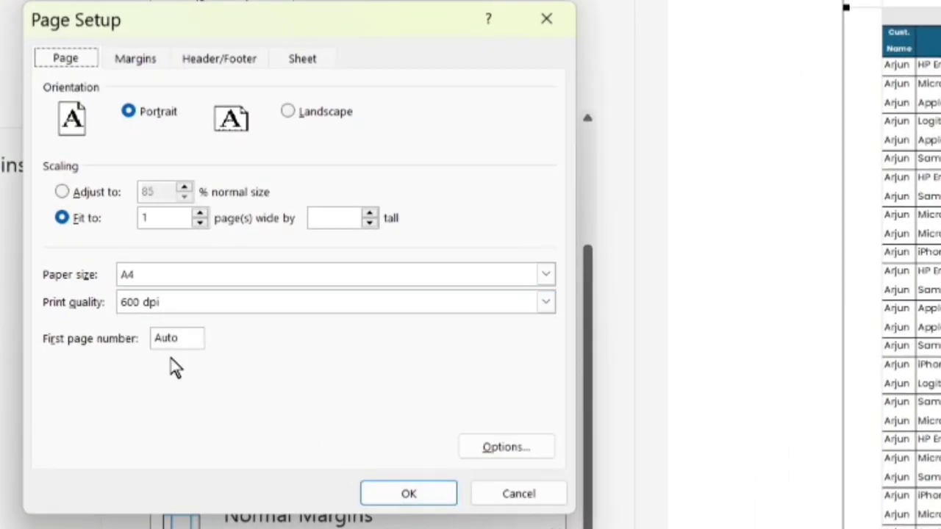
click(305, 63)
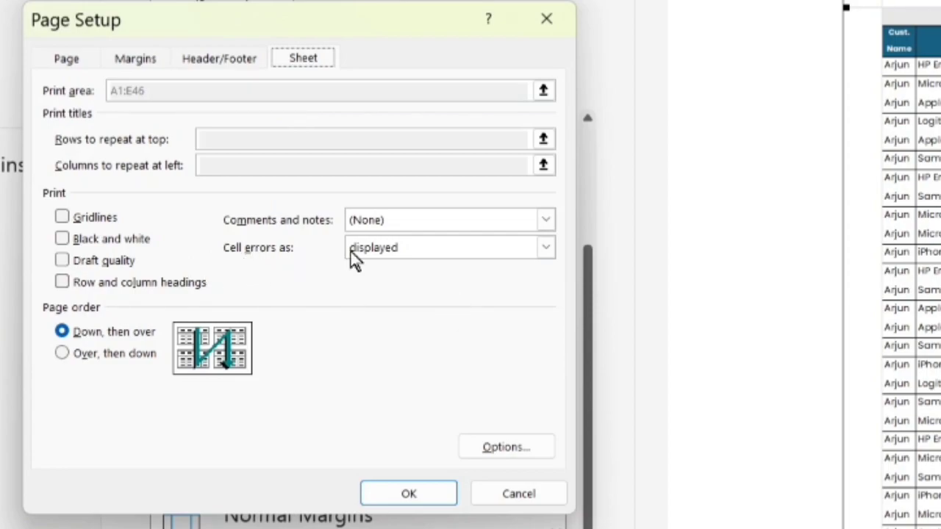
click(459, 254)
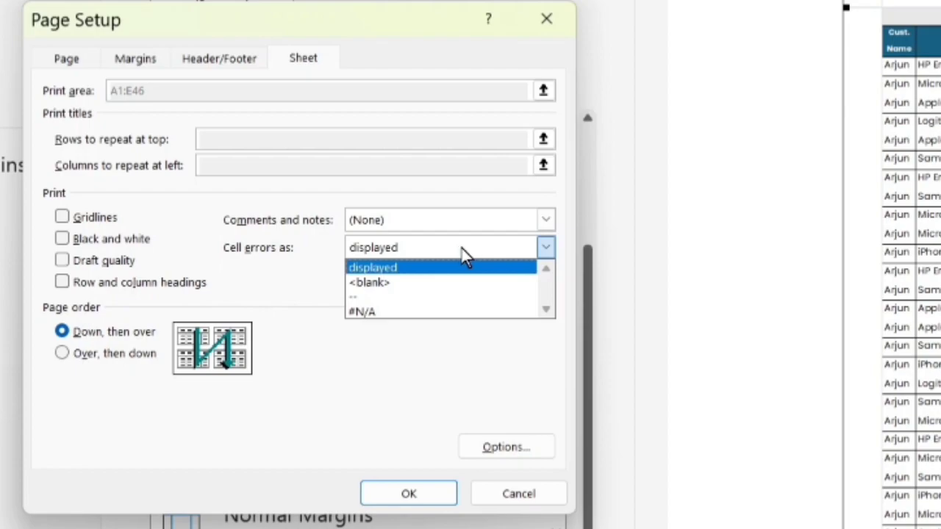
click(439, 283)
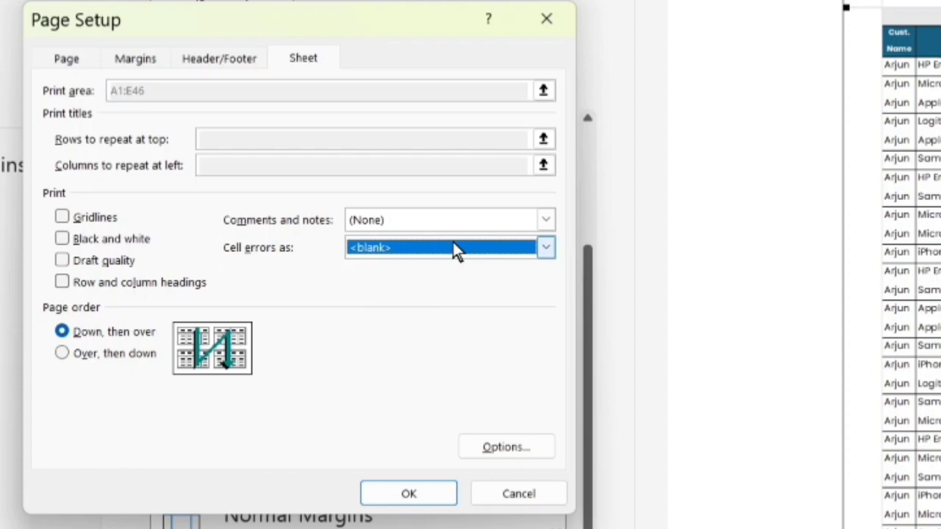
click(454, 248)
click(391, 302)
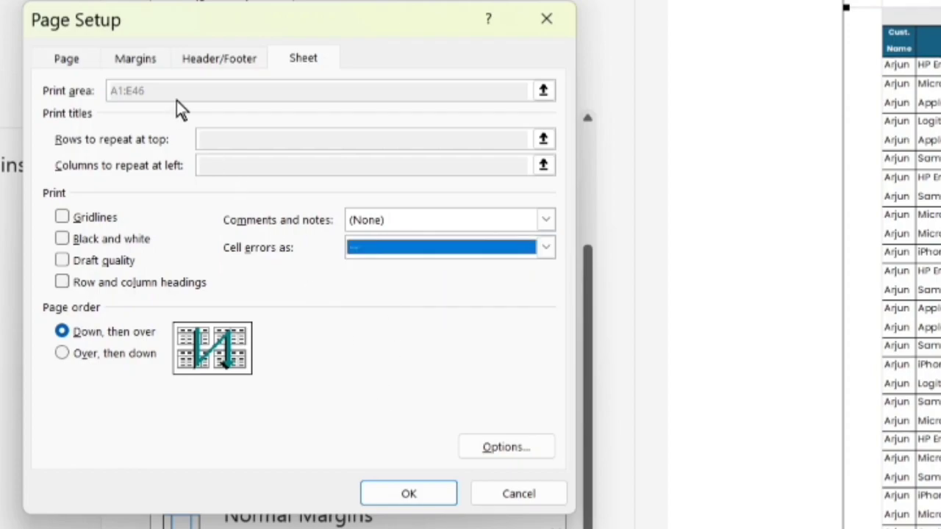
click(67, 59)
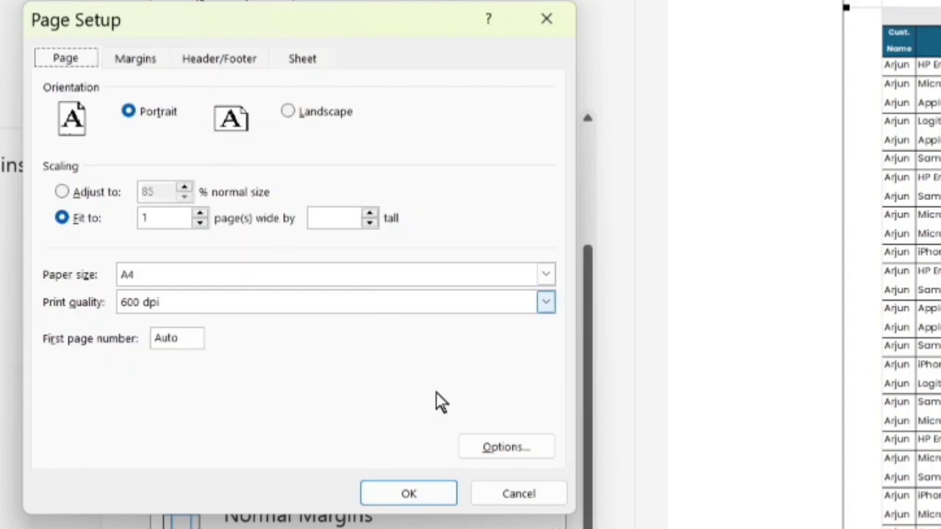
click(441, 493)
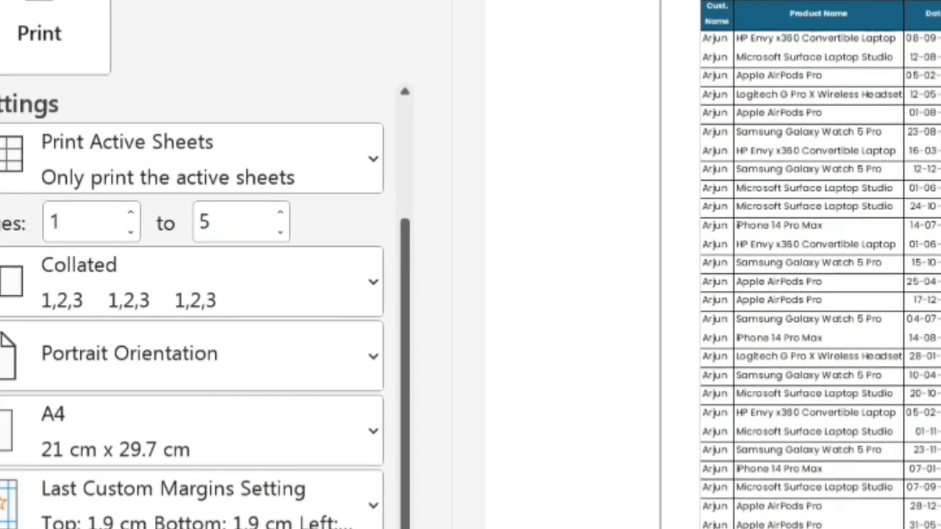
Step: Change the sheet's page setup so that cell errors print as <blank>, and apply it to the print preview
click(129, 528)
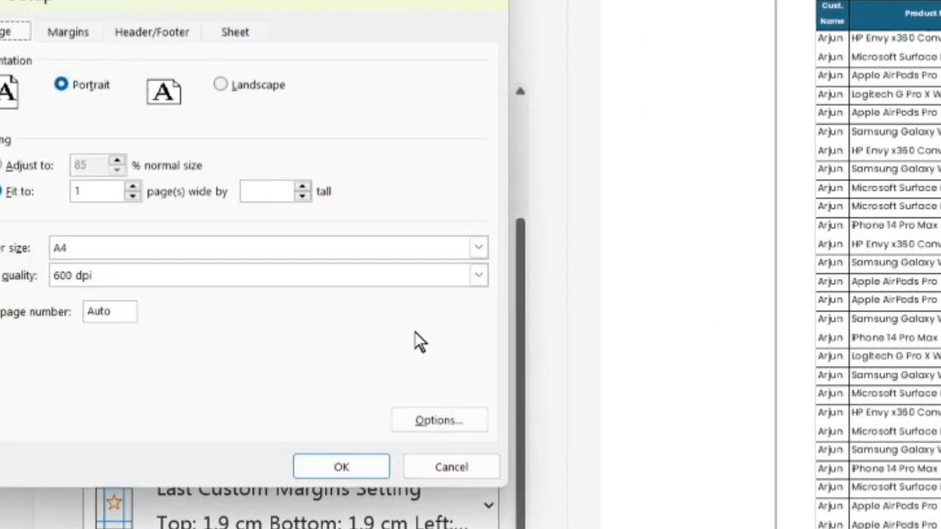
click(234, 34)
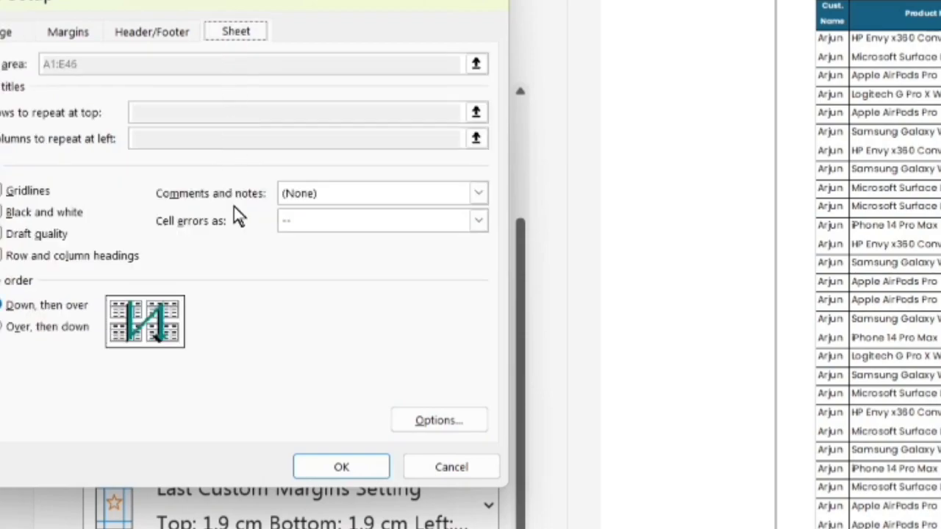
click(478, 221)
click(482, 222)
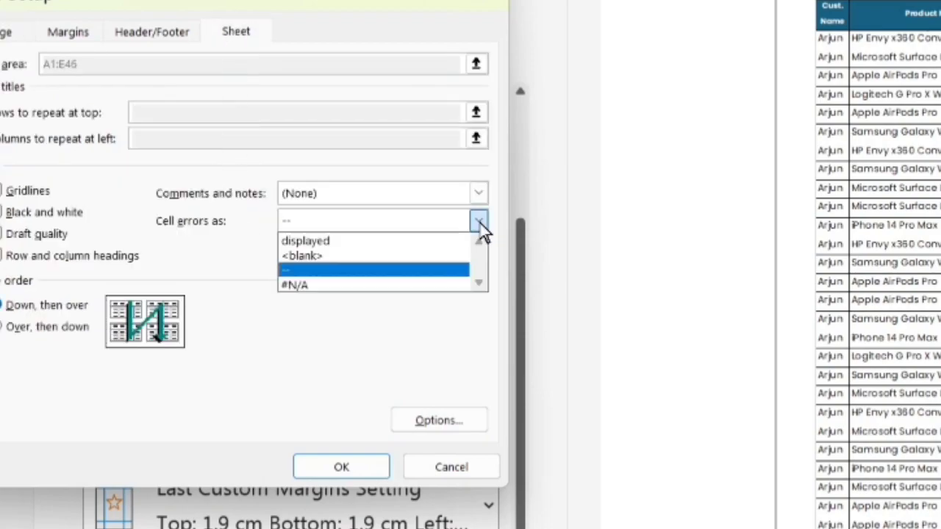
click(390, 256)
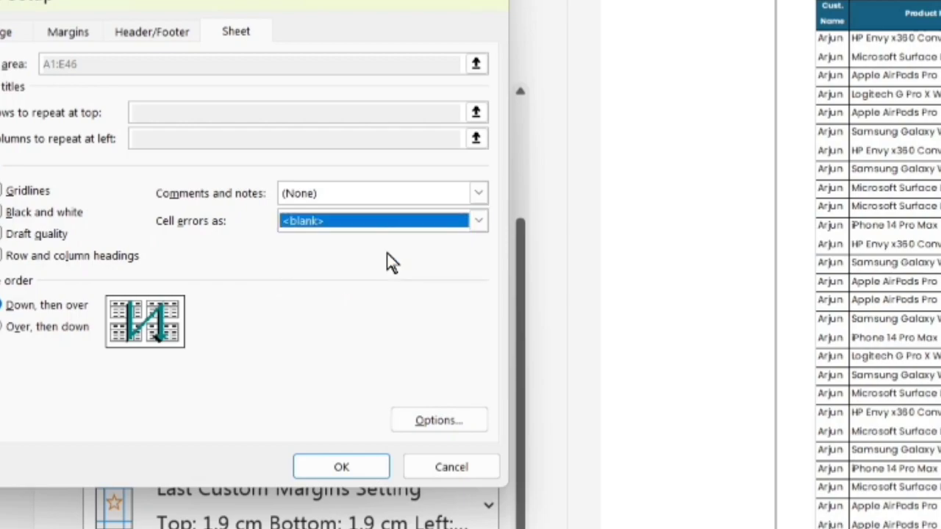
click(346, 471)
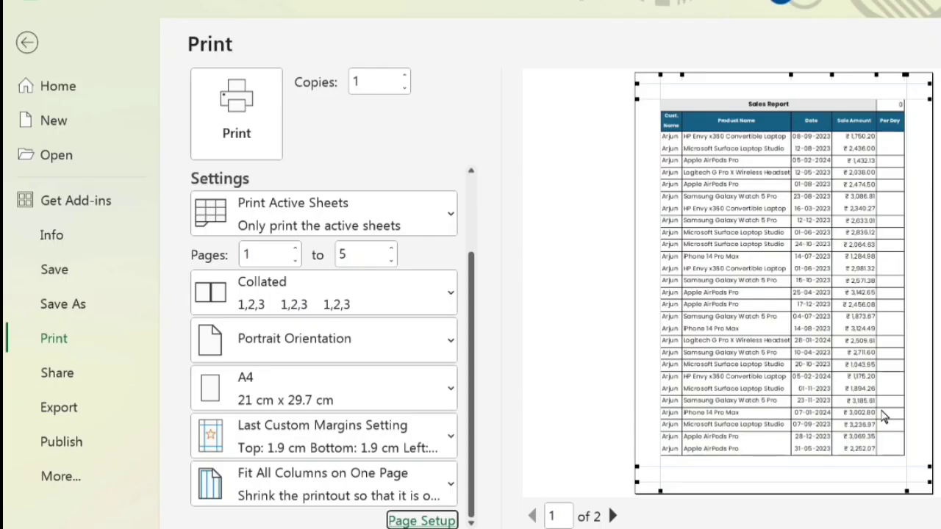